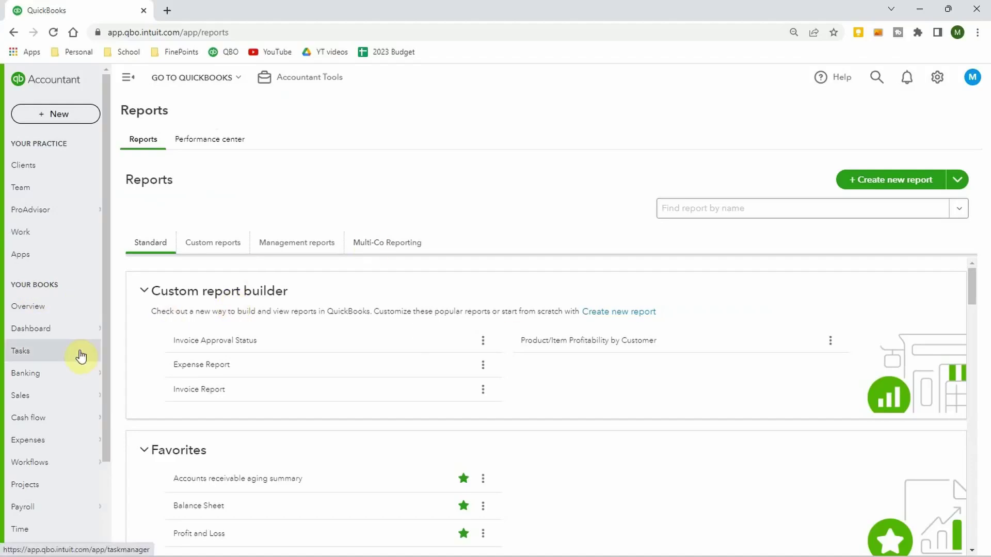
# Switch from the firm to the Craig's Design and Landscaping Services sample company via the gear menu
pyautogui.scroll(-2, 81, 354)
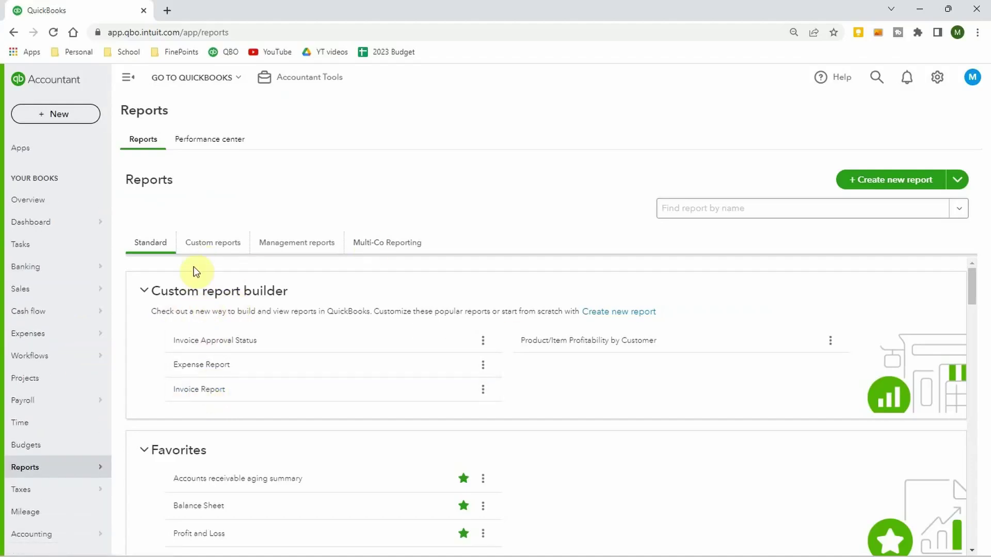
pyautogui.click(936, 78)
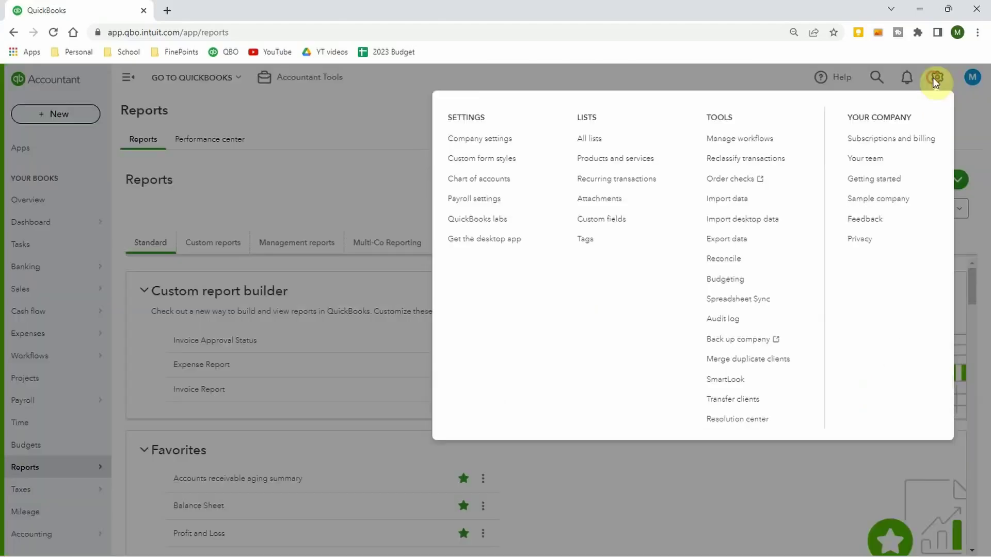
pyautogui.click(876, 201)
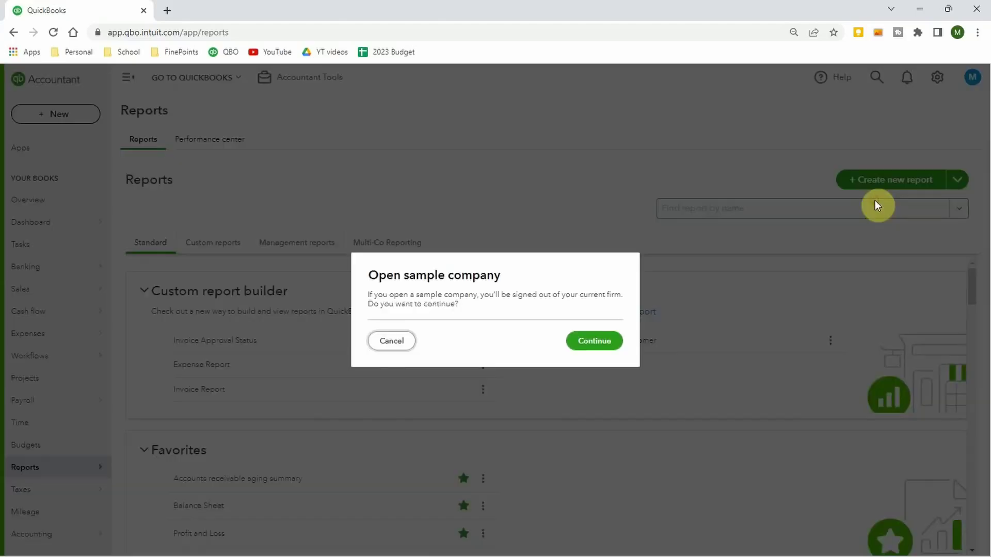
pyautogui.click(595, 341)
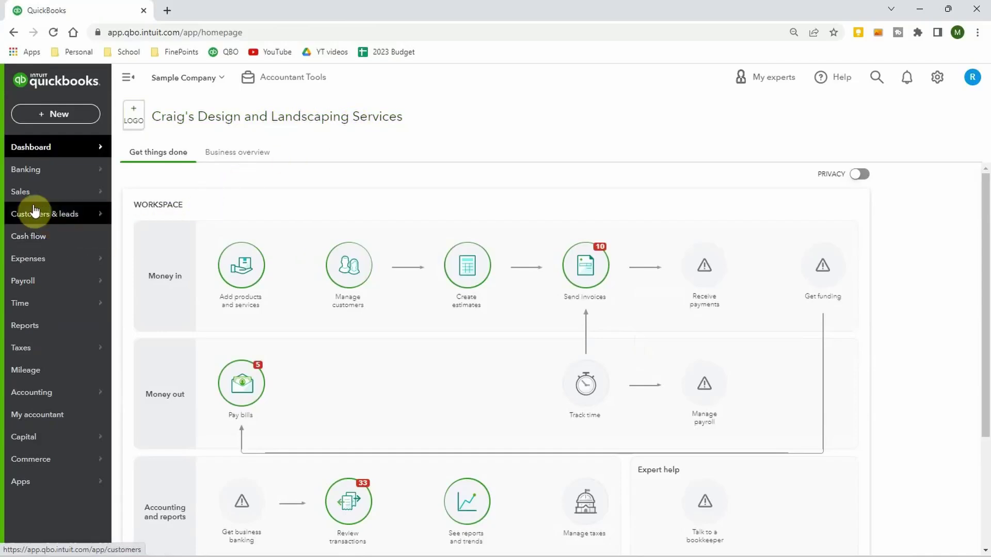
# Go to Banking, briefly play the Get an overview video, and dismiss both intro popups
pyautogui.click(36, 175)
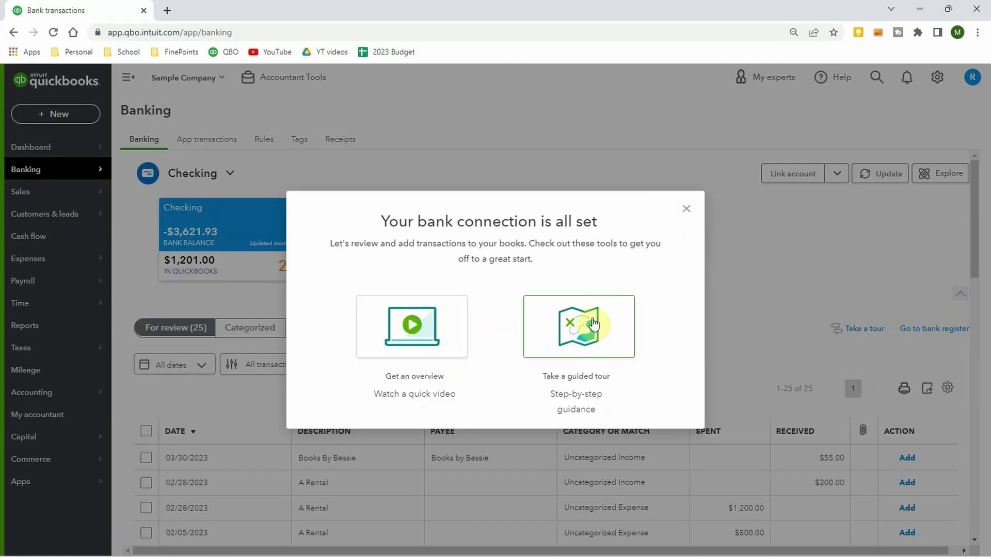
pyautogui.click(416, 326)
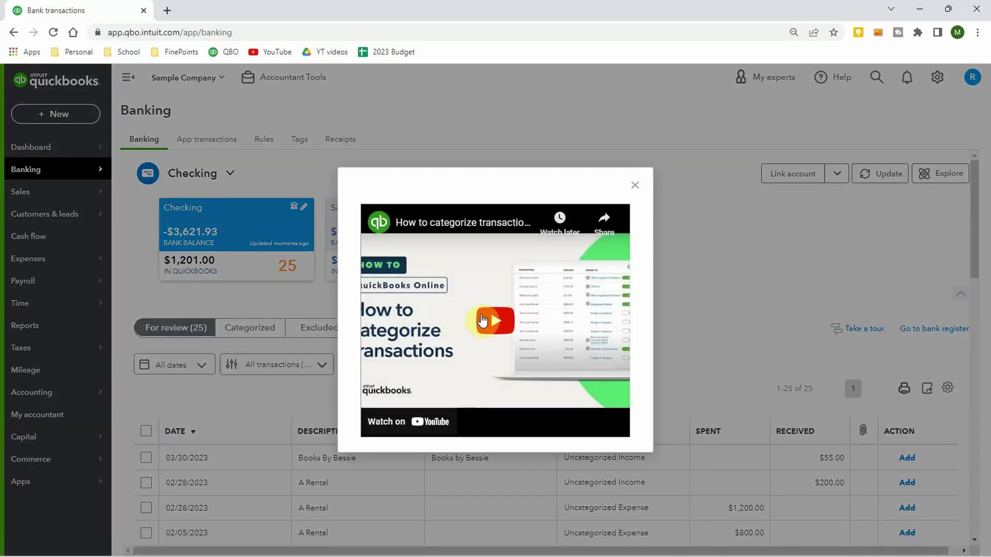
pyautogui.click(494, 321)
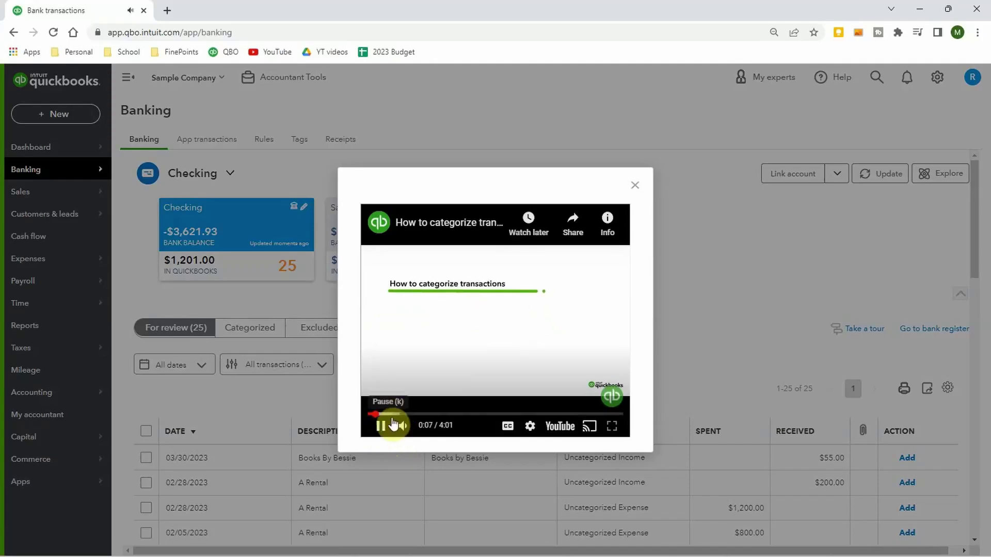
pyautogui.click(381, 430)
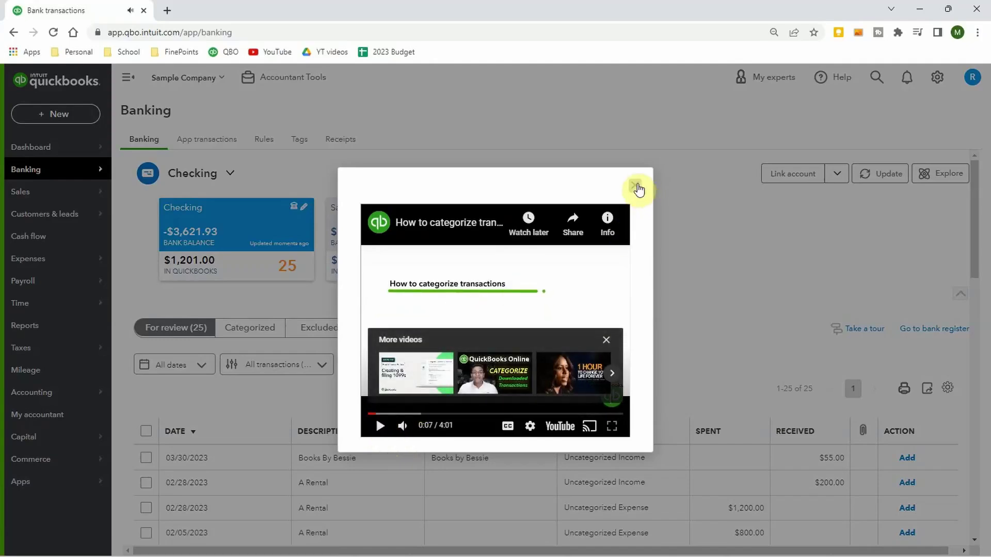
pyautogui.click(638, 189)
pyautogui.click(686, 212)
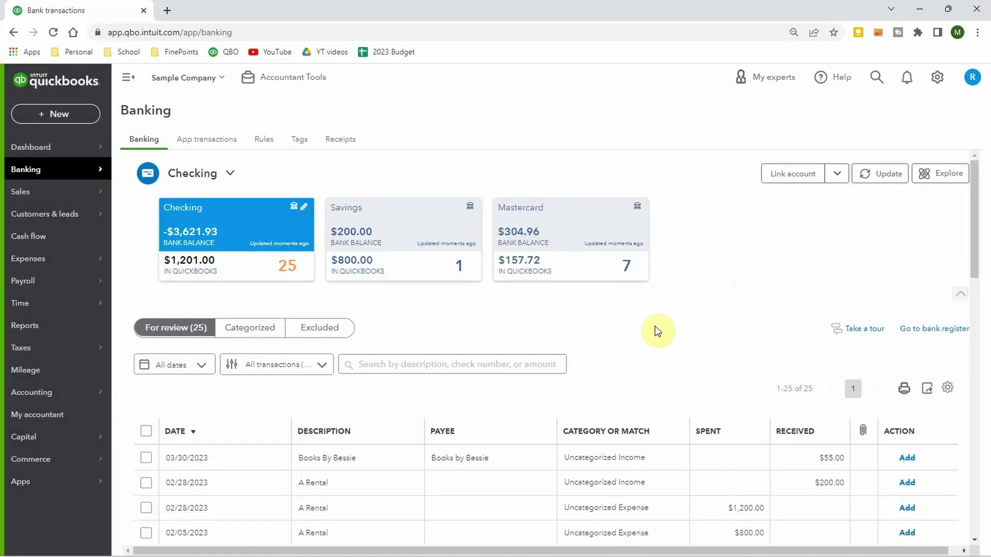
# Show Checking's review list and expand the 02/28/2023 A Rental $200.00 deposit row
pyautogui.click(246, 229)
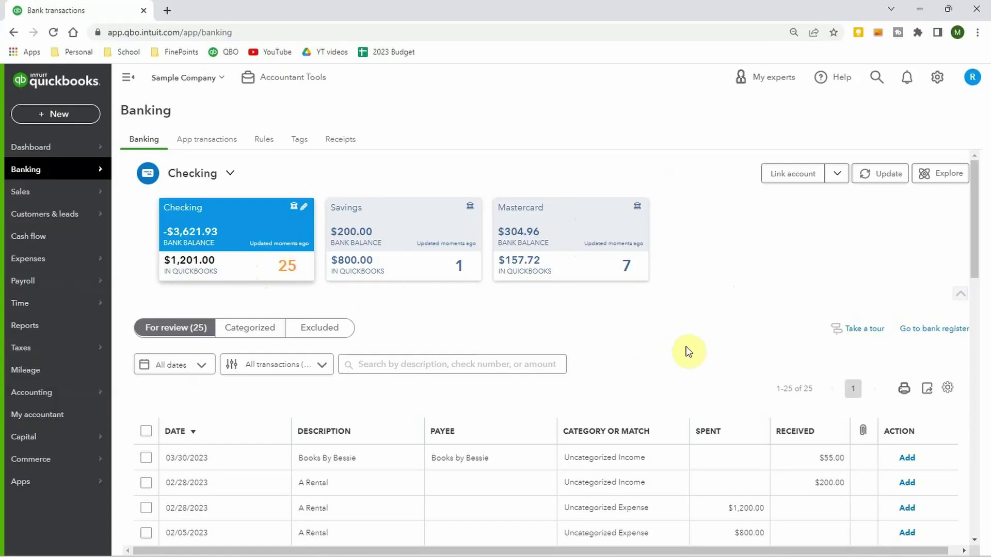
pyautogui.scroll(-2, 680, 359)
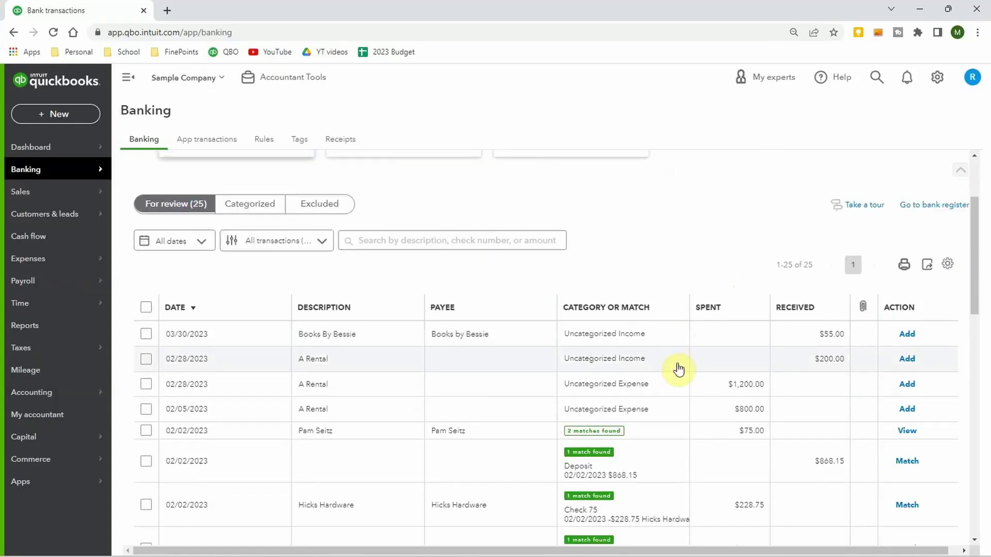
pyautogui.scroll(-2, 680, 372)
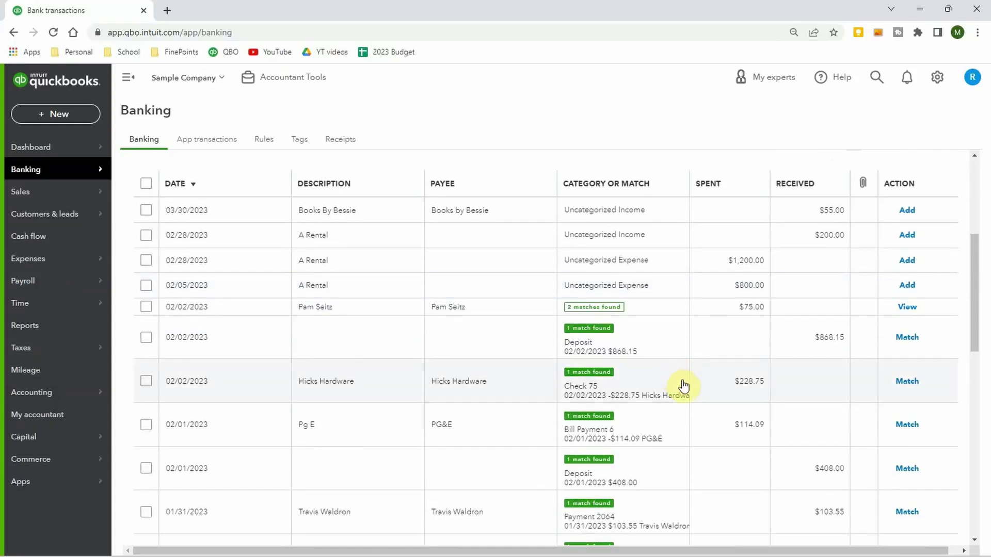
pyautogui.scroll(-2, 686, 365)
pyautogui.scroll(2, 687, 360)
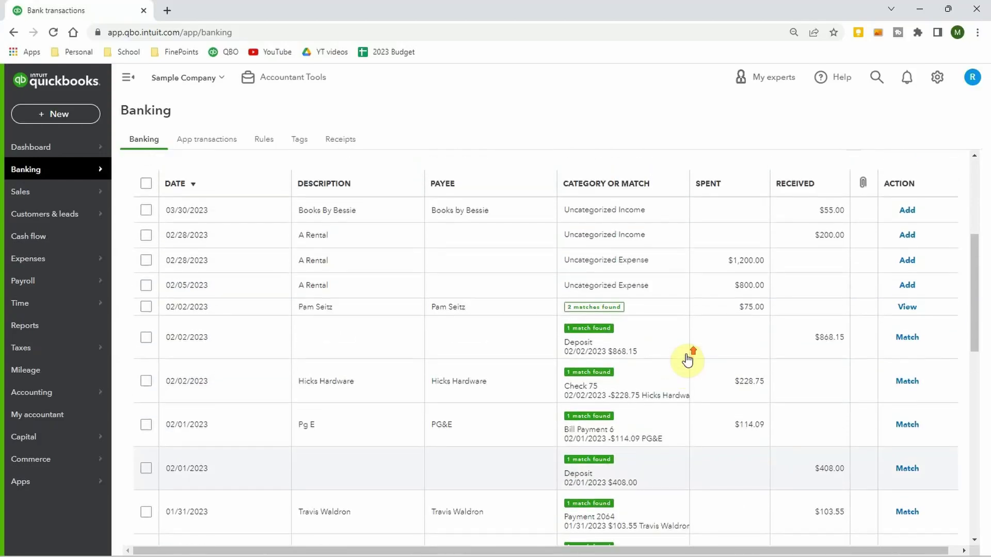
pyautogui.scroll(1, 688, 360)
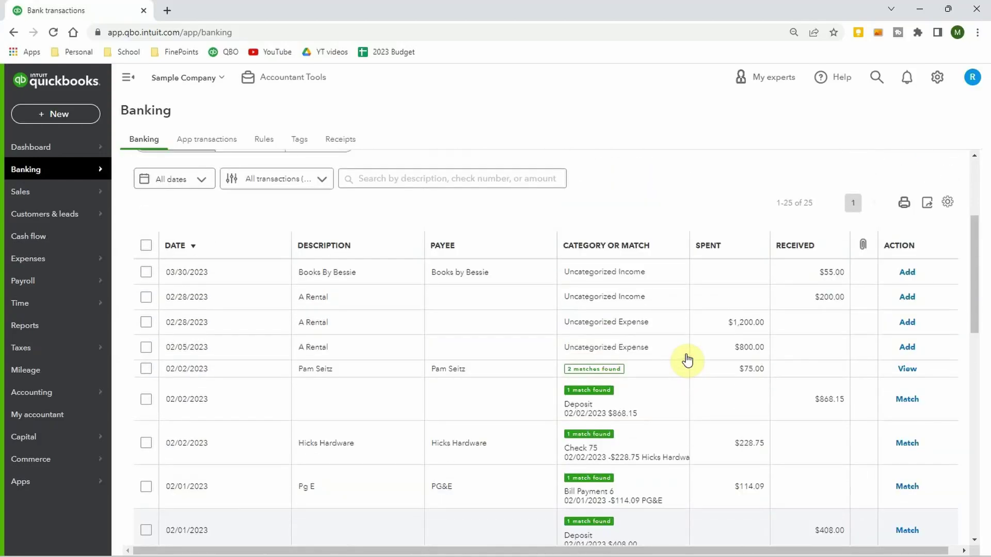
pyautogui.click(747, 298)
pyautogui.scroll(-1, 655, 333)
# Add 'Rental' as a new customer and set it as the deposit's payee
pyautogui.click(218, 328)
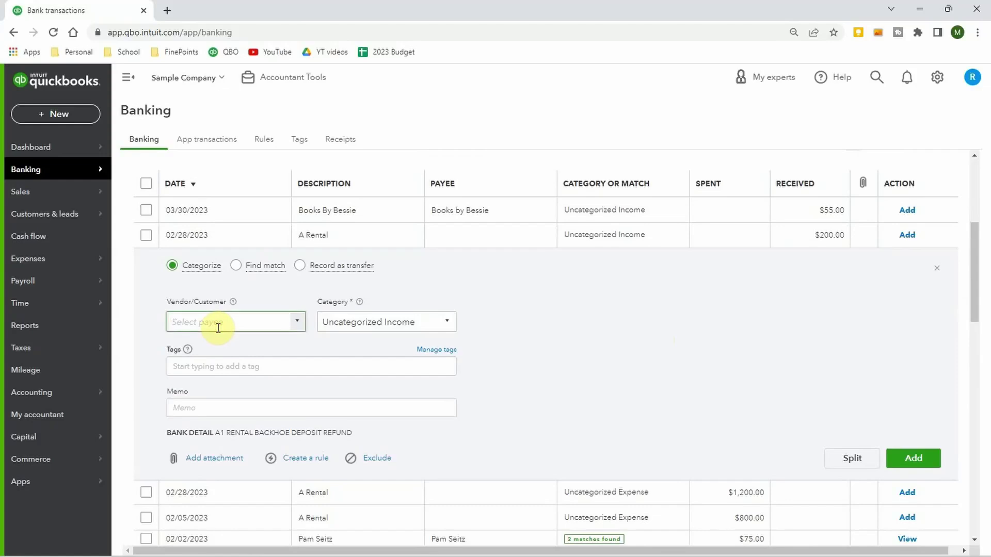
pyautogui.write('Rent')
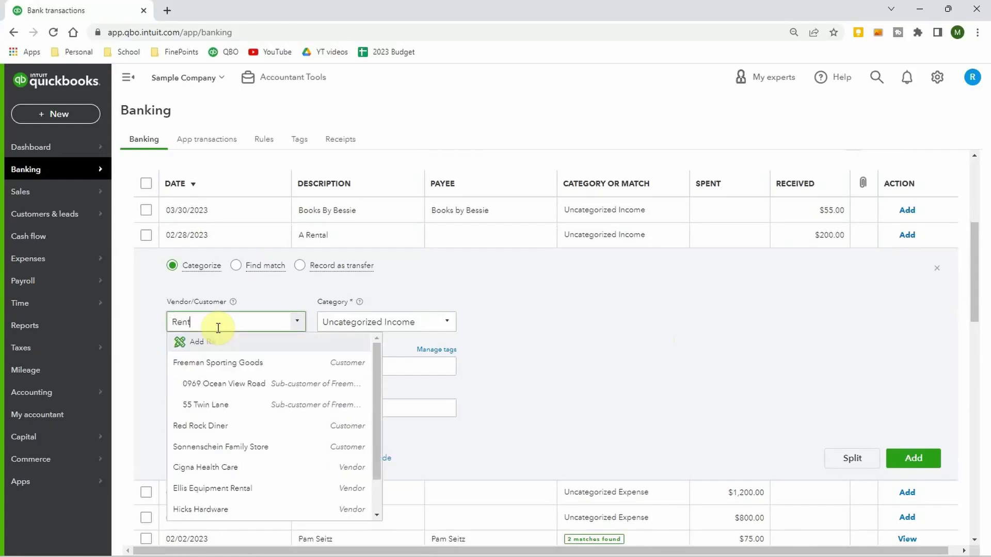
pyautogui.write('al')
pyautogui.click(212, 340)
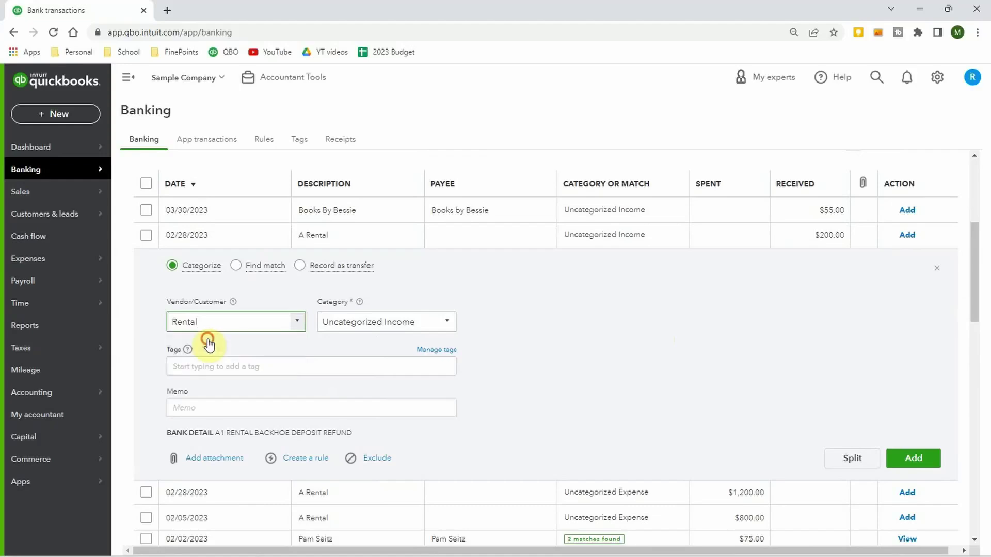
pyautogui.click(330, 195)
# Change the deposit's category to Design income and add it to the books
pyautogui.click(434, 320)
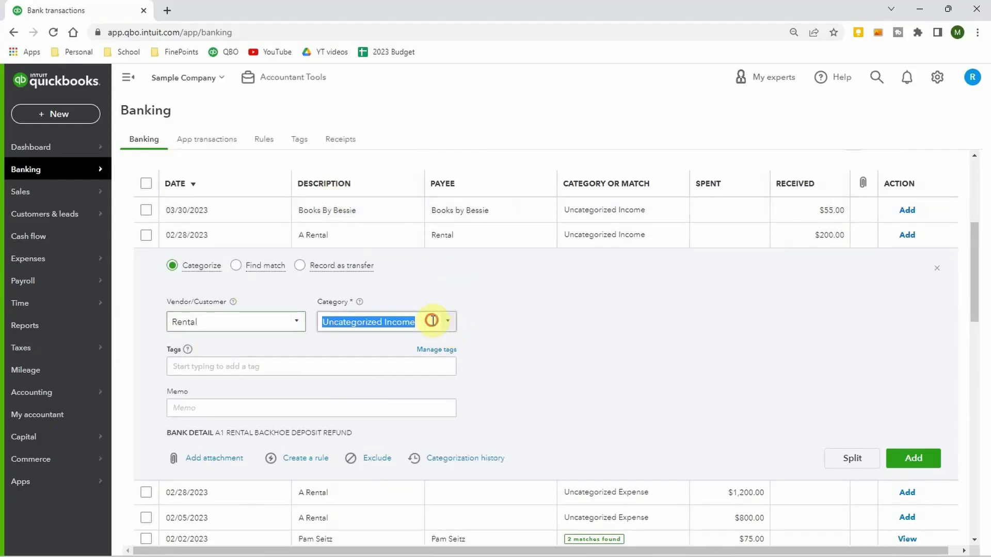
pyautogui.click(446, 326)
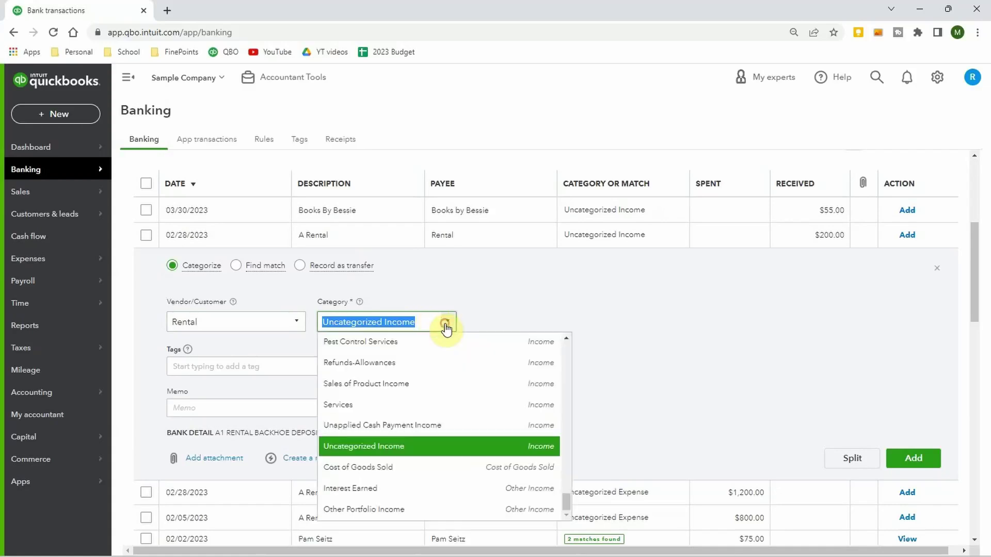
pyautogui.scroll(-3, 447, 328)
pyautogui.moveTo(567, 376); pyautogui.dragTo(564, 275)
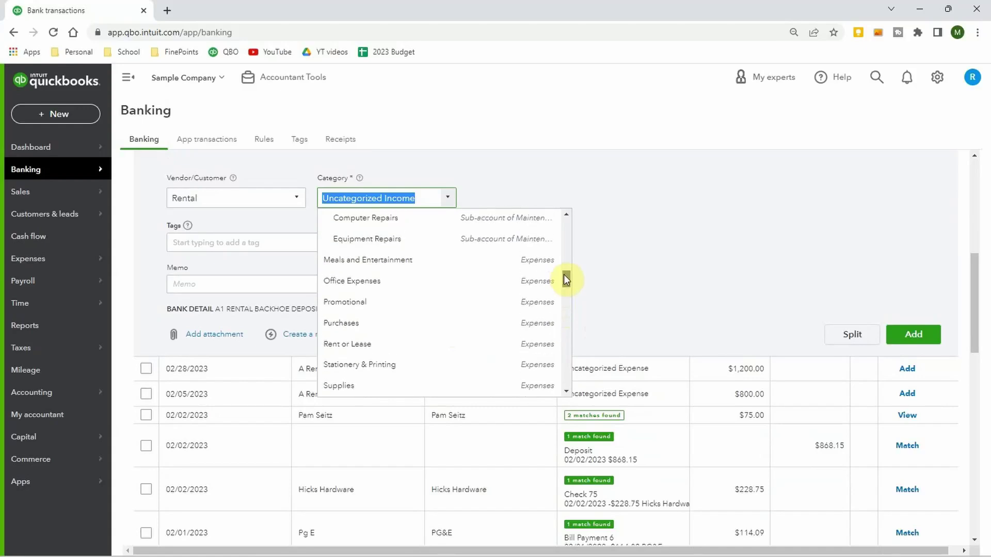
pyautogui.click(443, 302)
pyautogui.scroll(3, 621, 289)
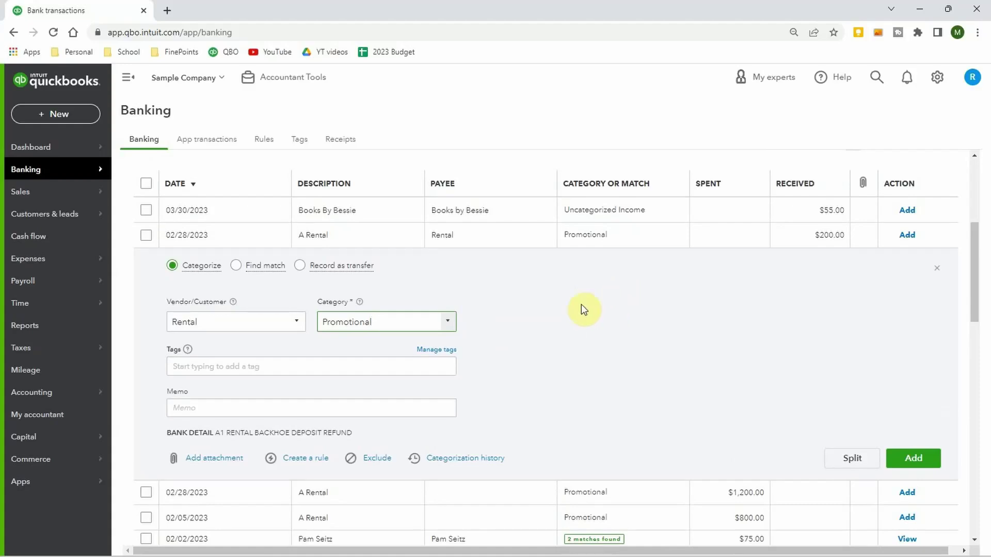
pyautogui.click(448, 322)
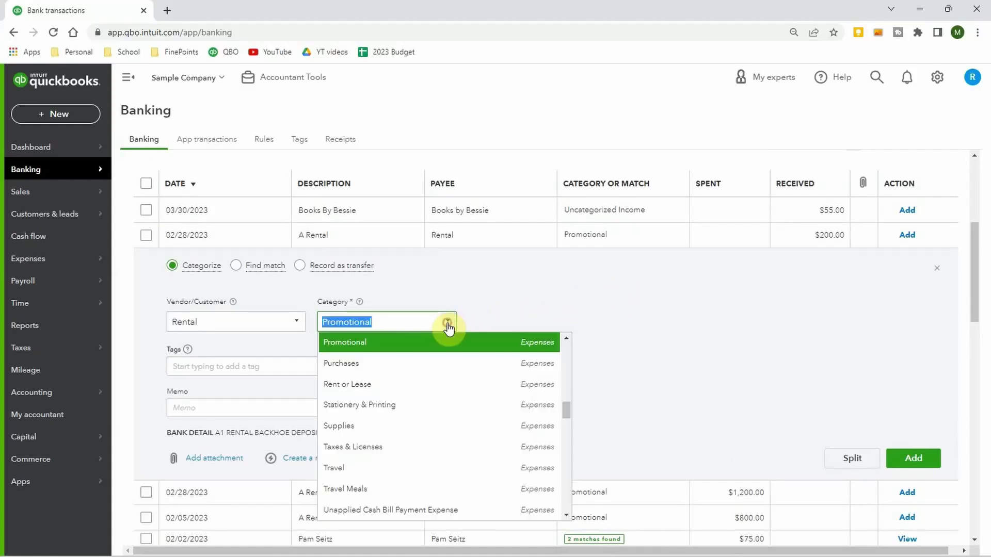
pyautogui.scroll(-3, 497, 392)
pyautogui.scroll(-10, 498, 395)
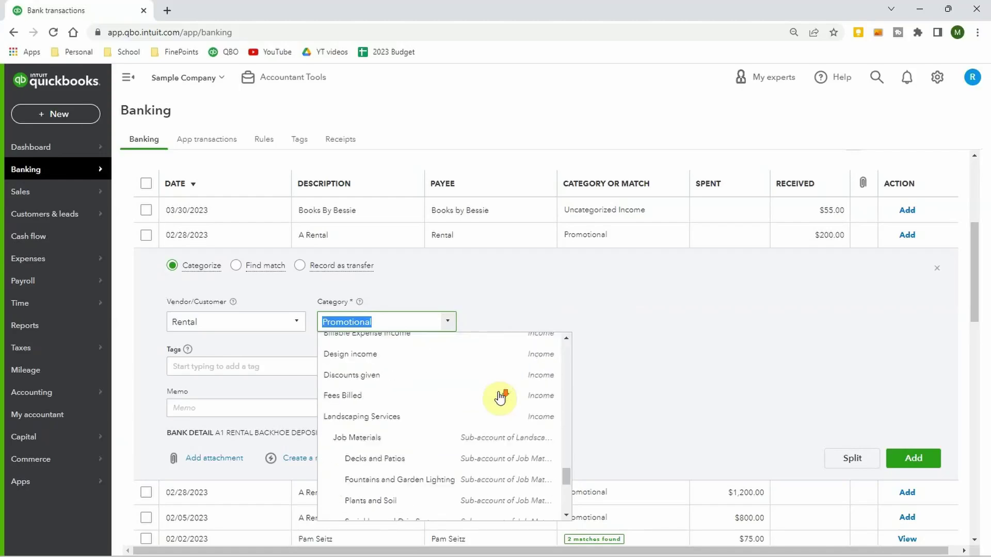
pyautogui.click(491, 395)
pyautogui.click(909, 457)
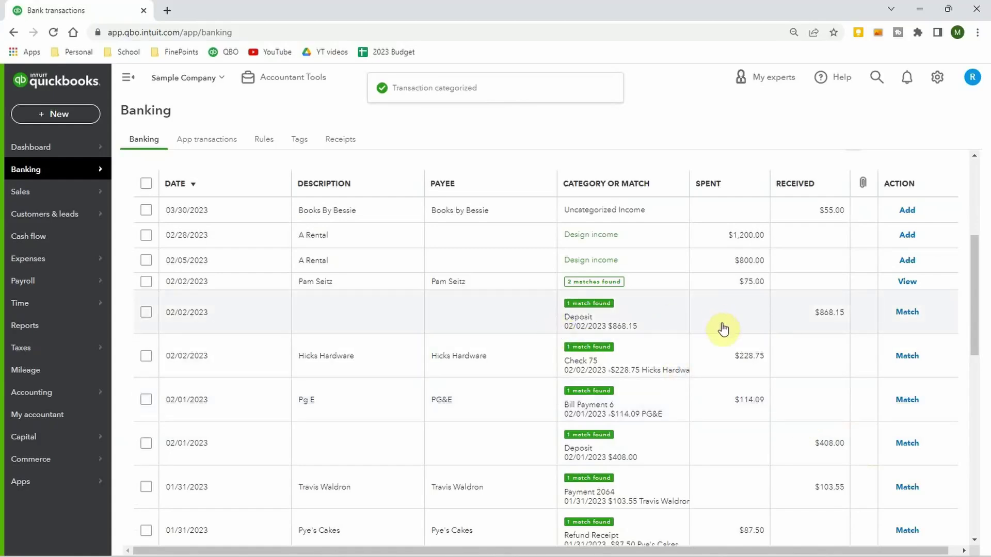
# Open the Checking bank register and dismiss its tour popup
pyautogui.scroll(4, 725, 328)
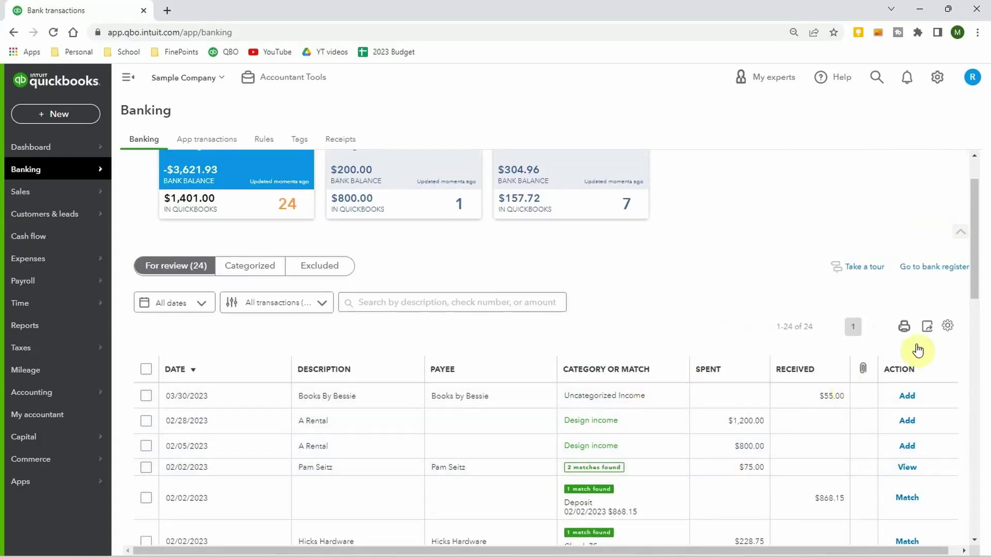
pyautogui.click(924, 267)
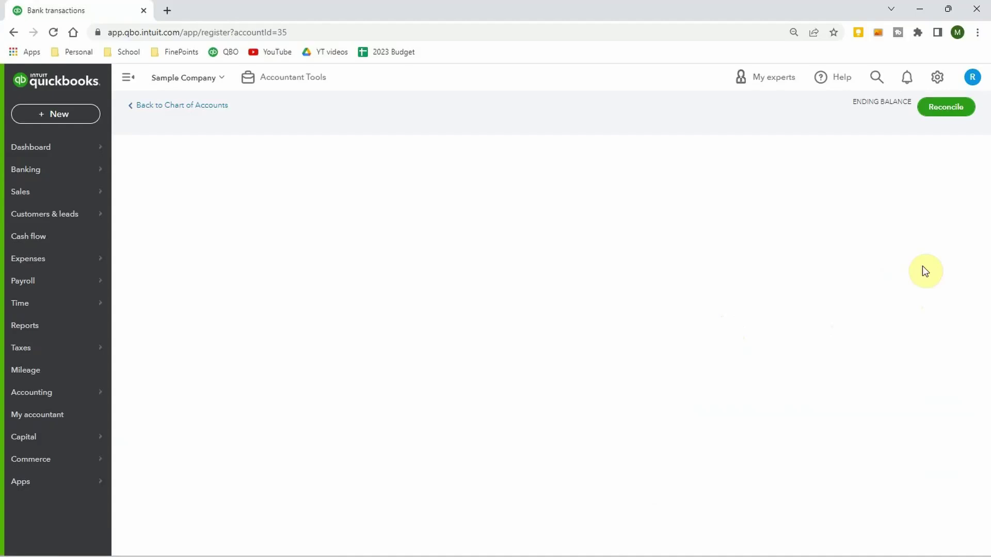
pyautogui.click(260, 209)
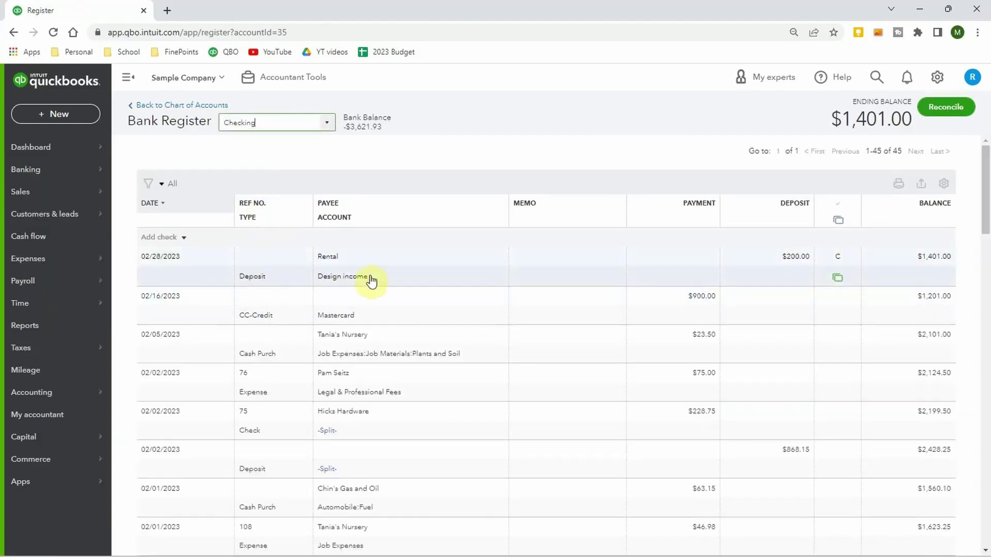
# Review the $200.00 Rental deposit in the full Bank Deposit form, then start reconciling Checking
pyautogui.click(408, 276)
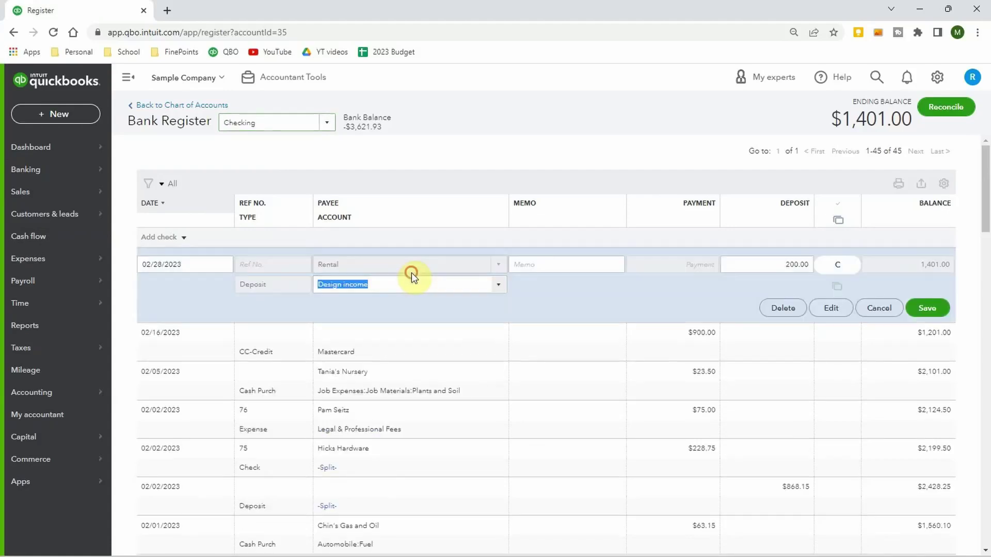
pyautogui.click(831, 307)
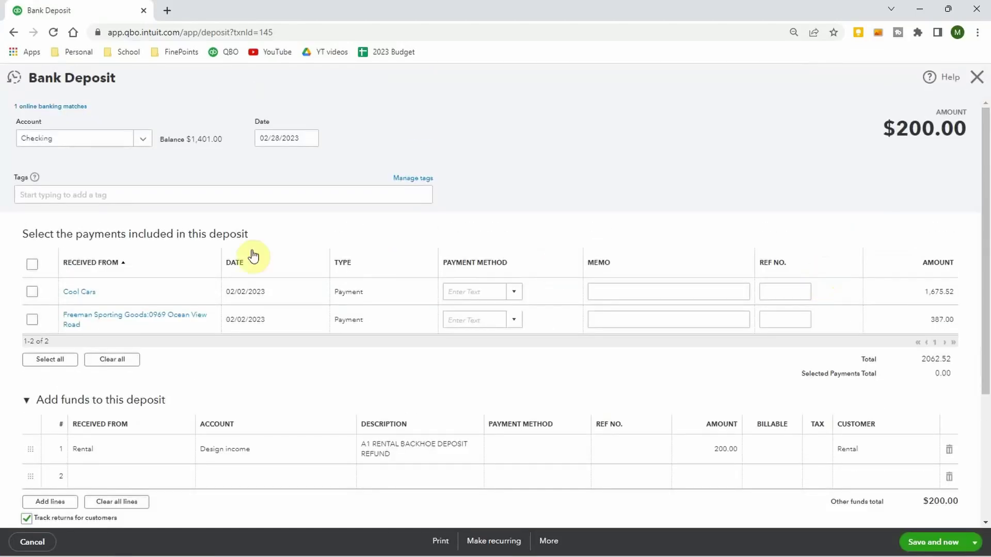
pyautogui.scroll(-1, 239, 312)
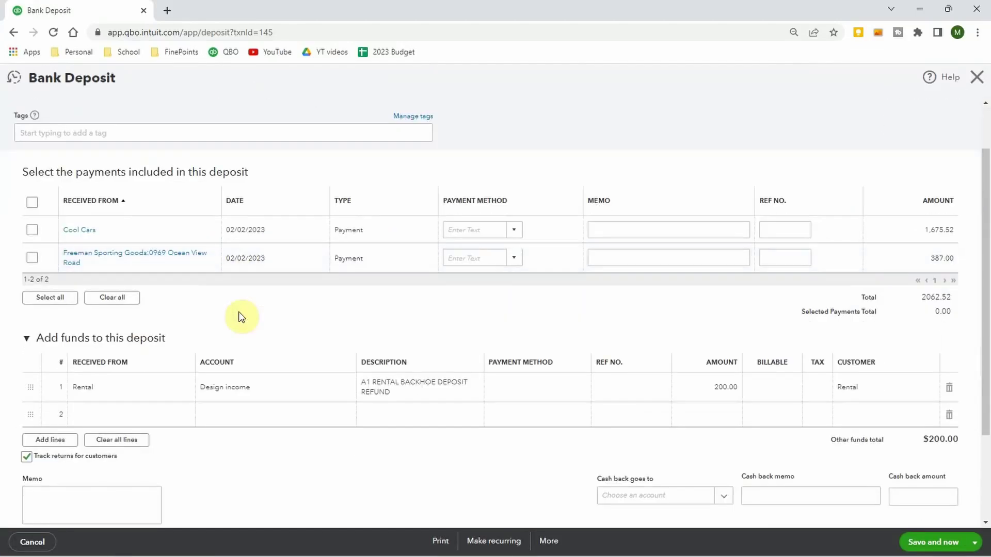
pyautogui.scroll(-2, 258, 261)
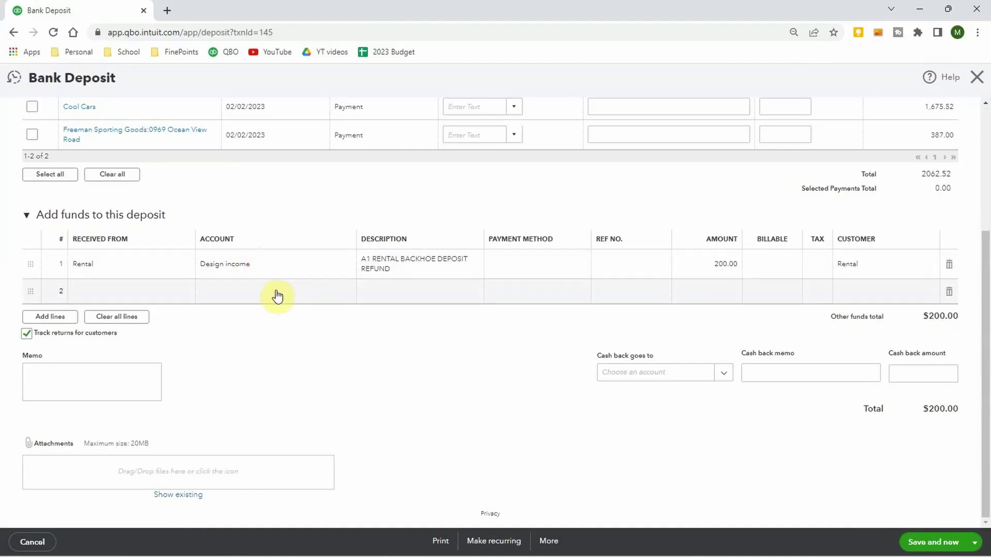
pyautogui.scroll(3, 670, 372)
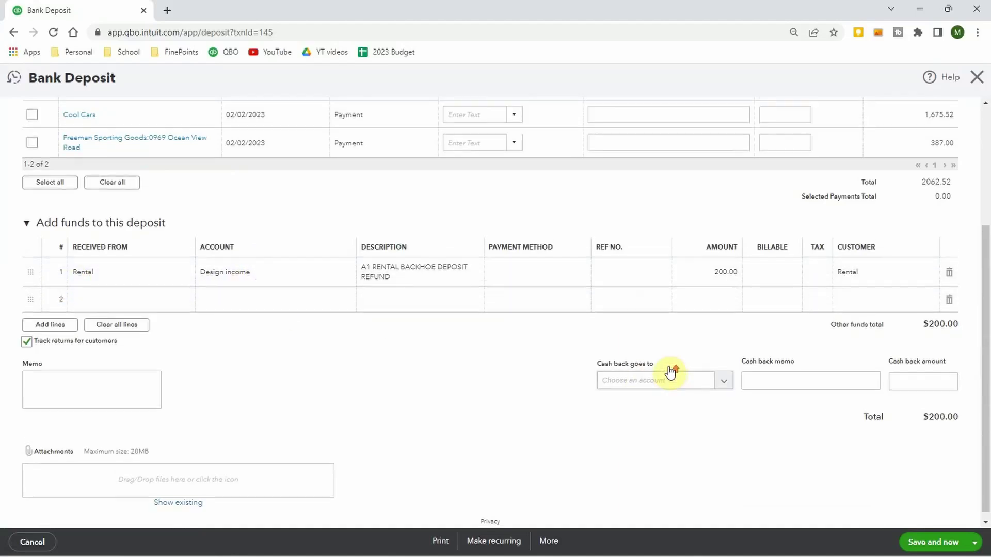
pyautogui.click(976, 77)
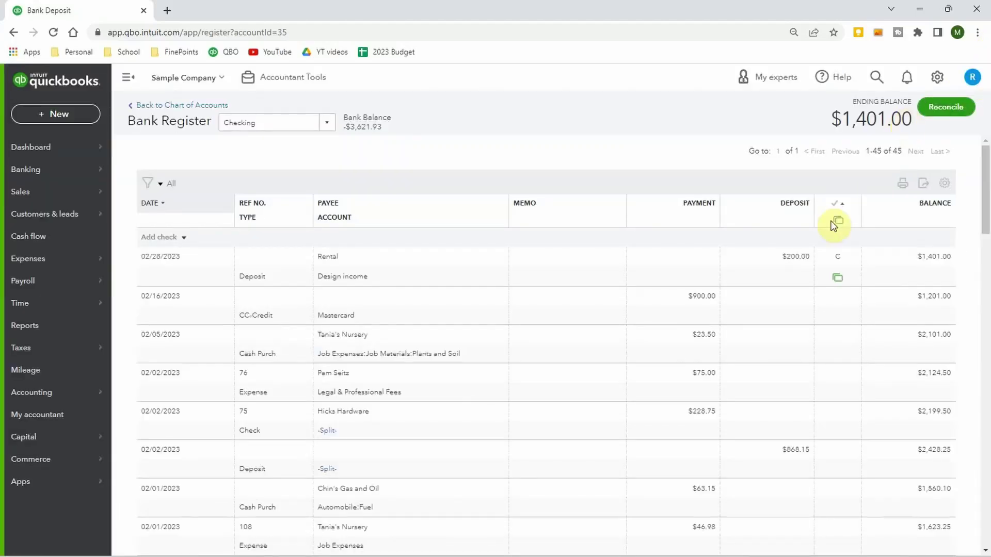
pyautogui.click(945, 110)
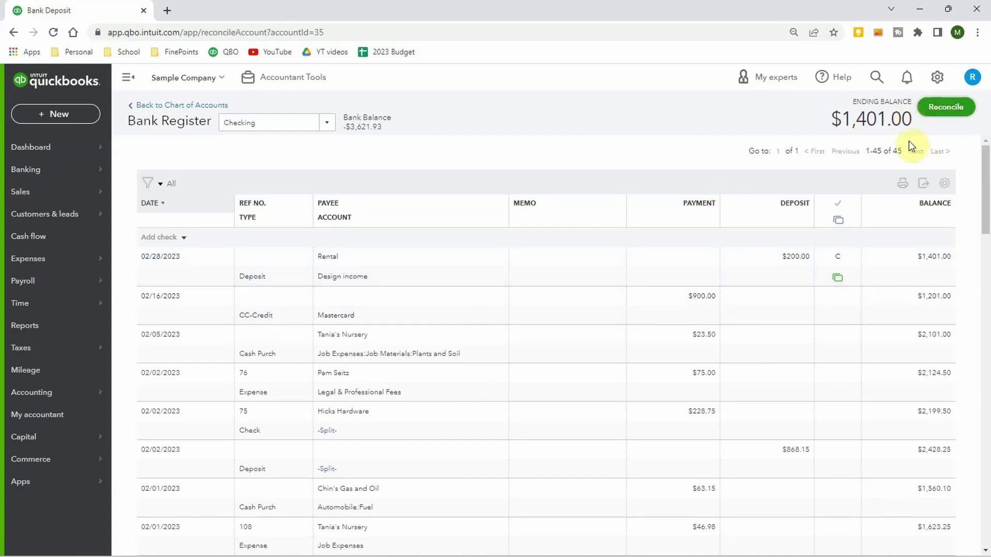
# Start a Checking reconciliation with statement ending balance 5000 and ending date 02/28/2023
pyautogui.click(940, 129)
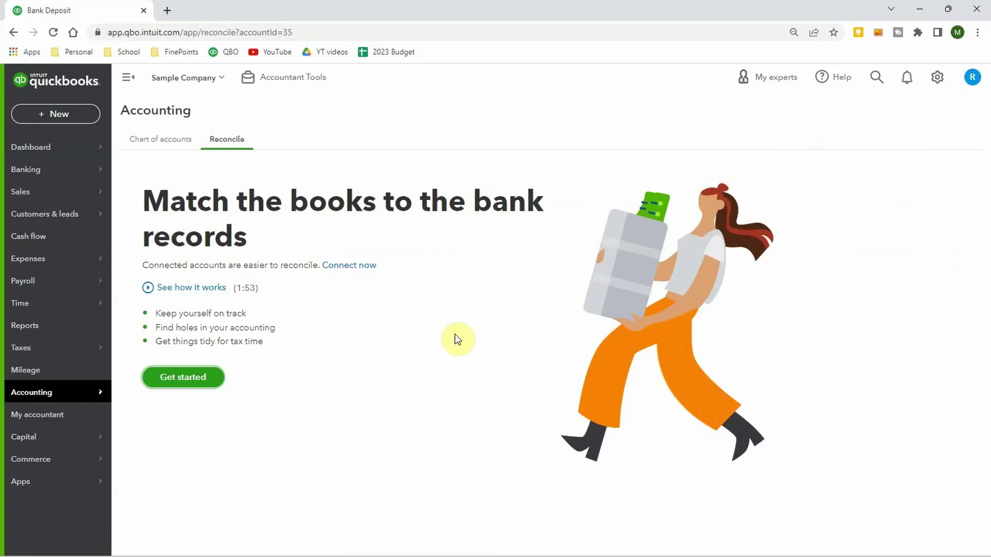
pyautogui.click(189, 380)
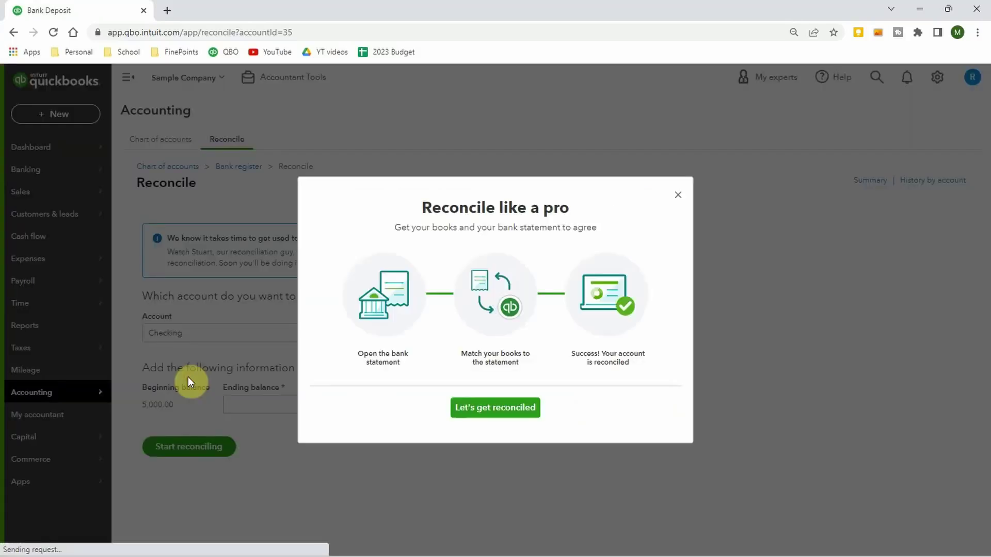
pyautogui.click(678, 196)
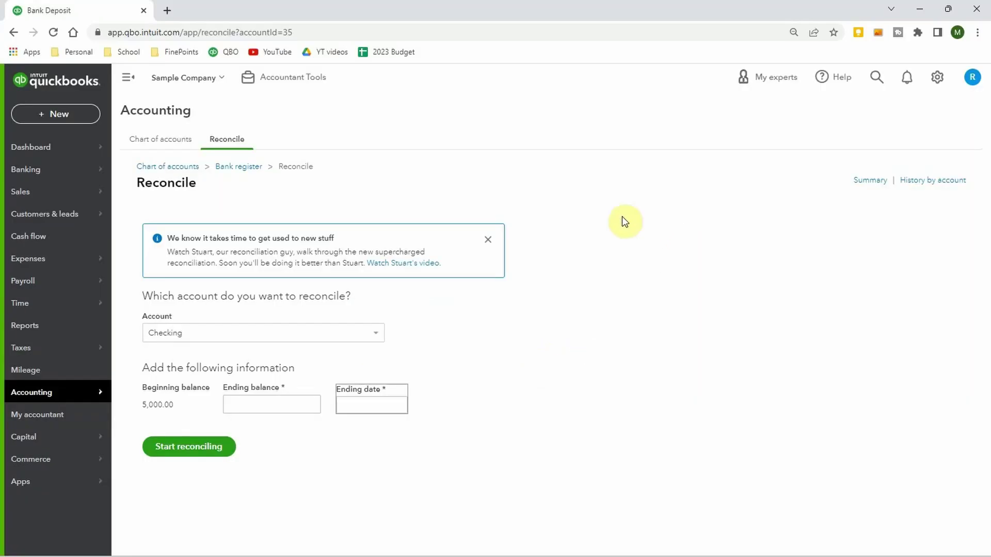
pyautogui.click(249, 406)
pyautogui.write('5000')
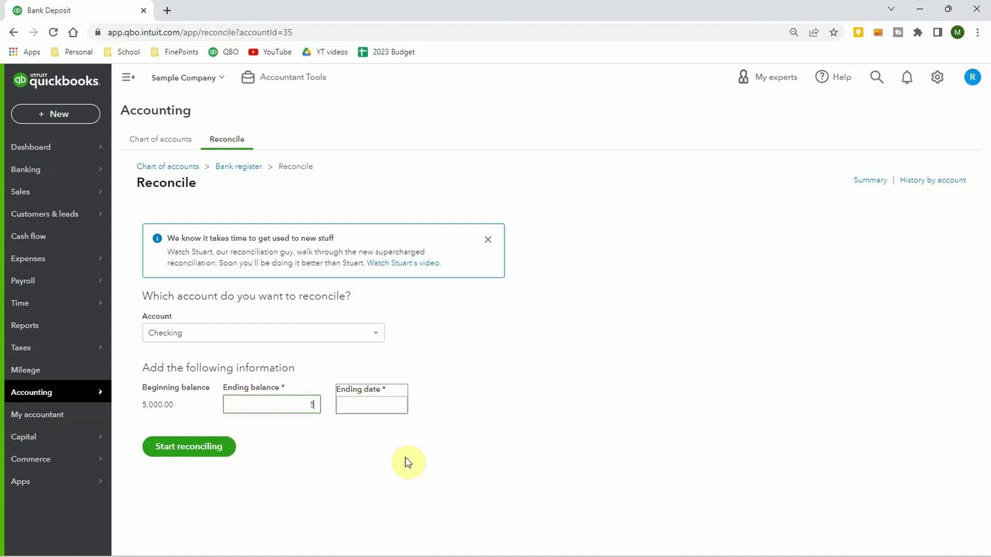
pyautogui.click(393, 408)
pyautogui.click(379, 348)
pyautogui.click(216, 447)
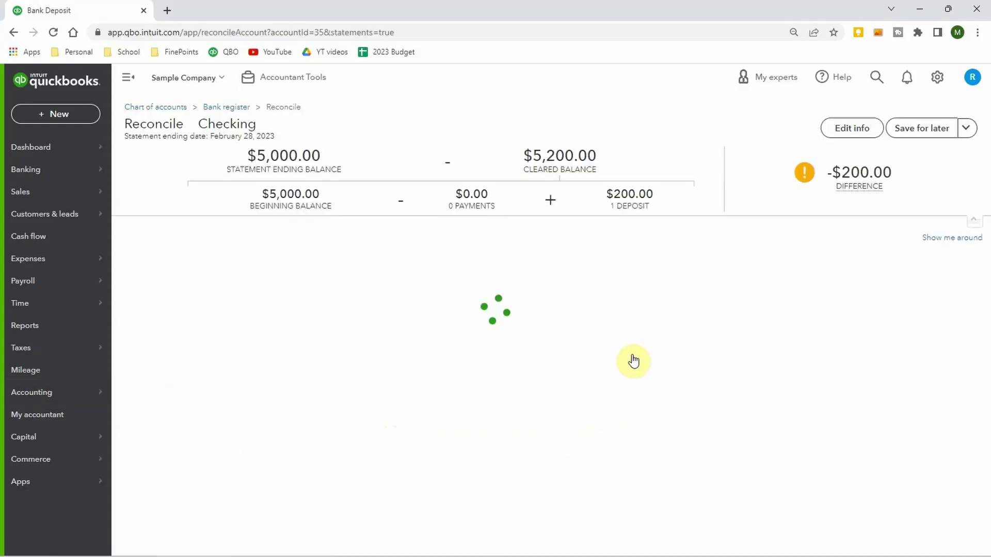
# Tick the eight 11/22–12/30 payments as cleared ($695.64), then go to Reports
pyautogui.click(944, 237)
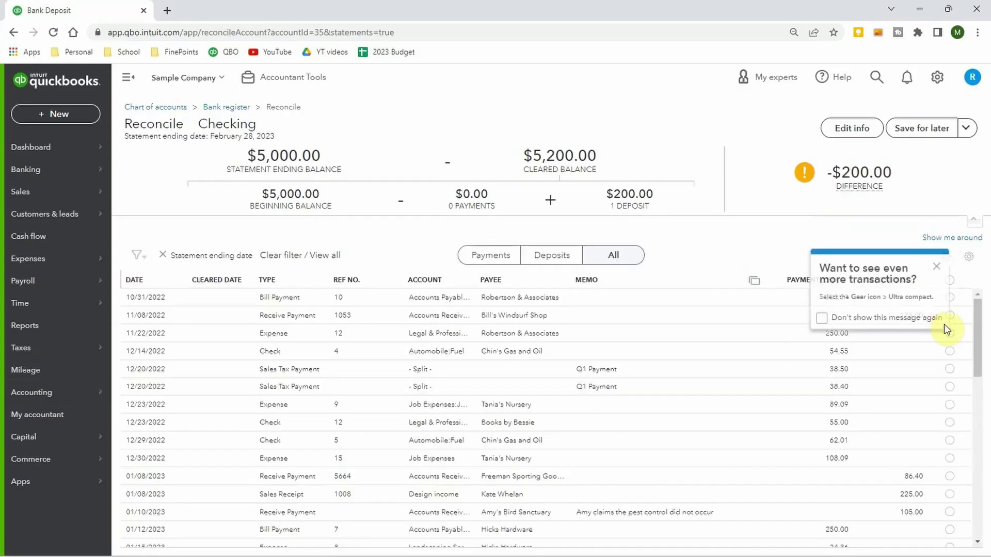
pyautogui.click(940, 265)
pyautogui.click(951, 334)
pyautogui.click(951, 352)
pyautogui.click(950, 369)
pyautogui.click(951, 387)
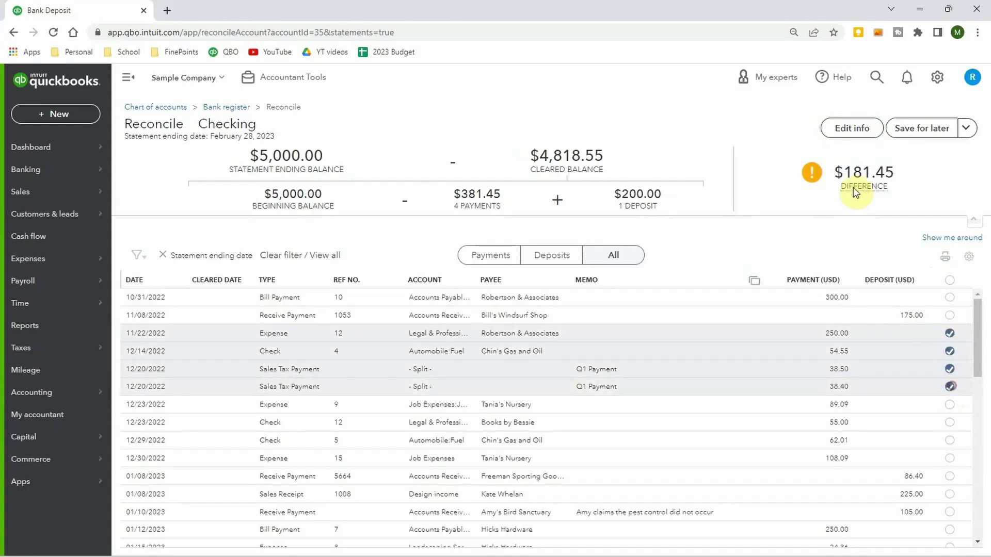
pyautogui.click(950, 406)
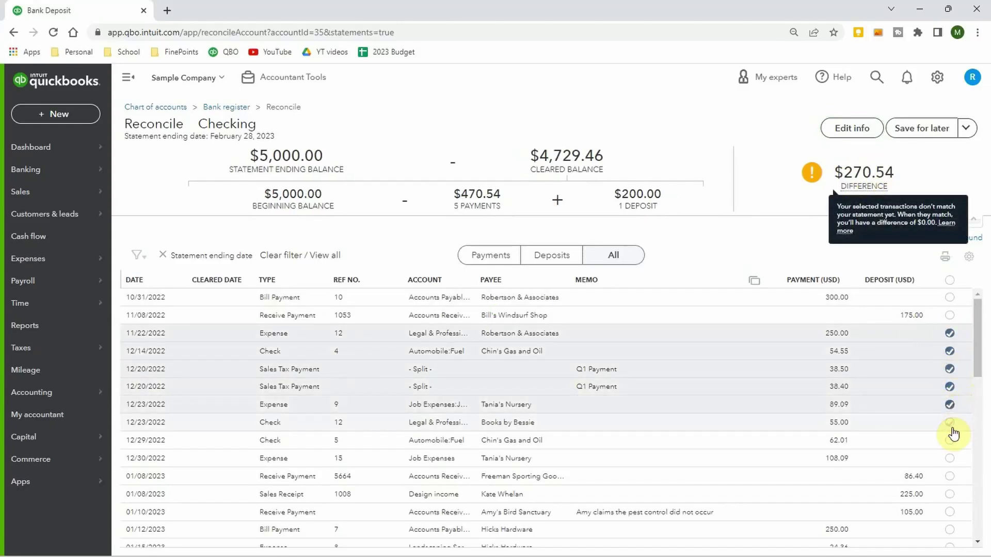
pyautogui.click(950, 423)
pyautogui.click(951, 440)
pyautogui.click(950, 459)
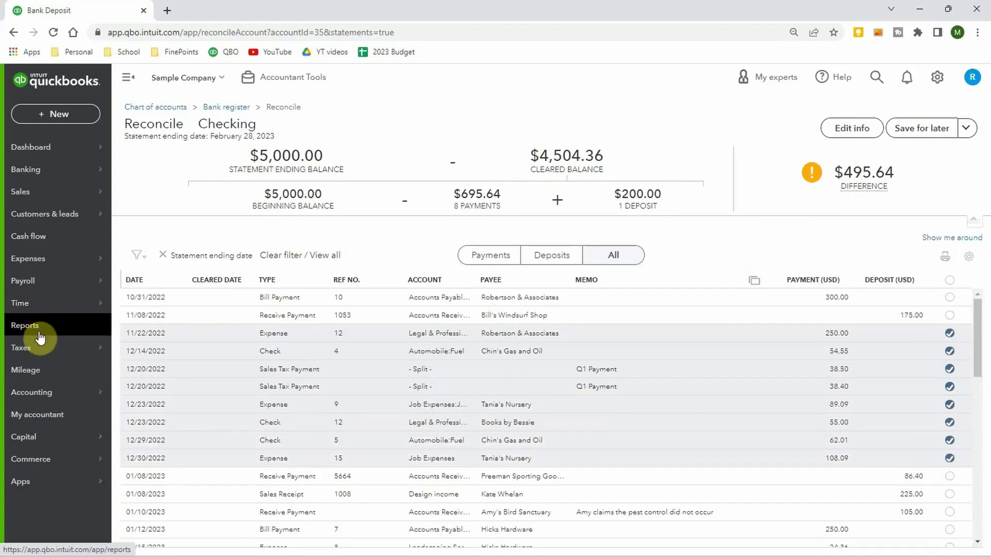
pyautogui.click(31, 325)
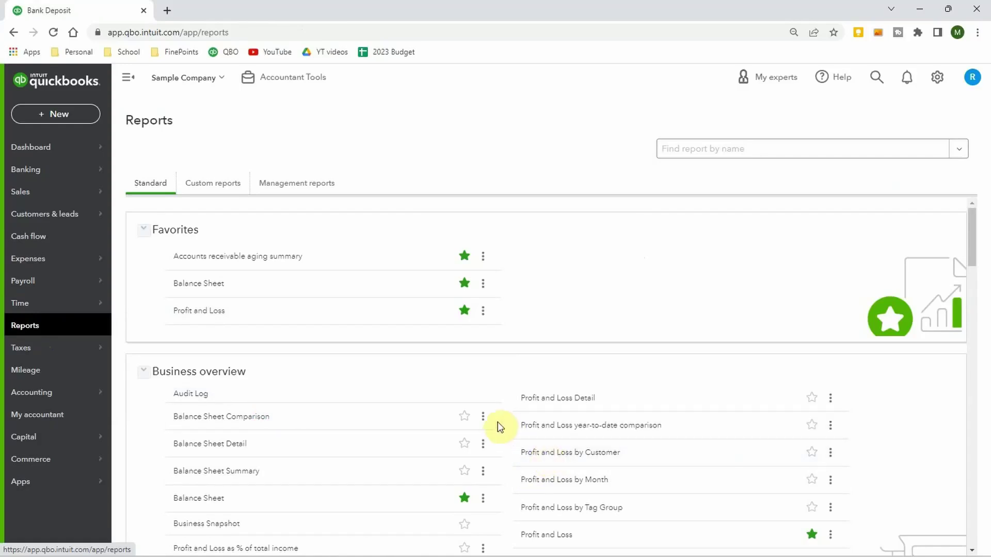
# Browse the Payroll Employees, Contractors and Workers' comp tabs before heading to Customers & leads
pyautogui.moveTo(30, 398)
pyautogui.click(23, 281)
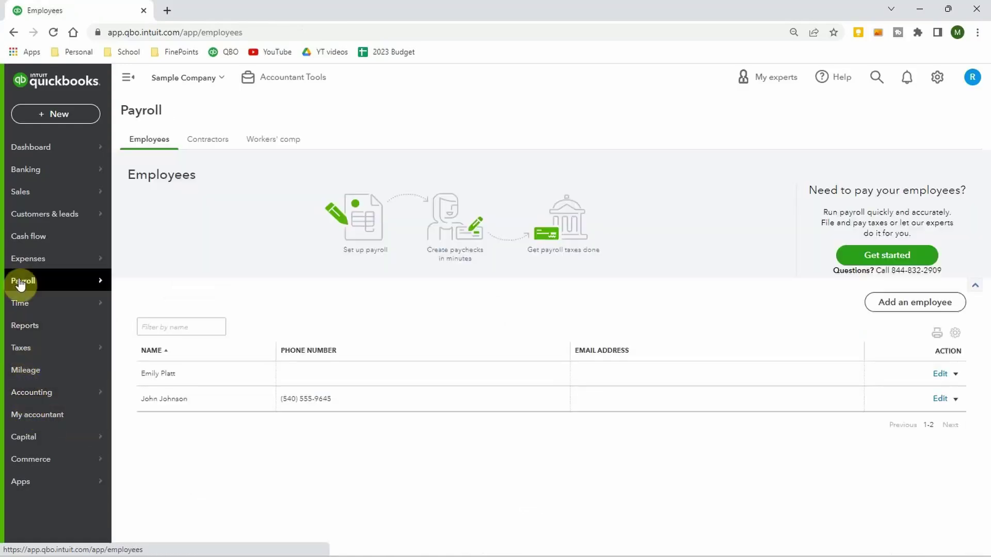
pyautogui.click(206, 145)
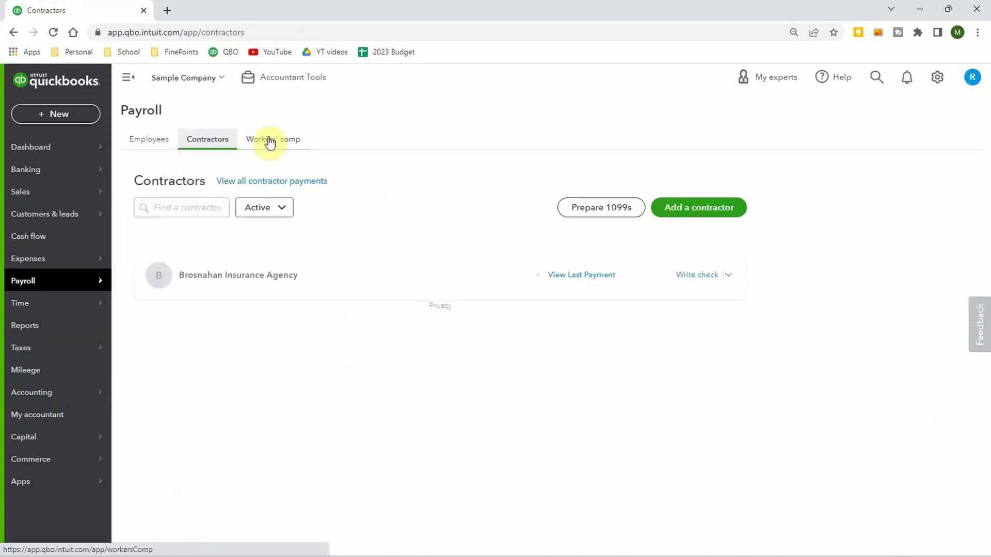
pyautogui.click(267, 142)
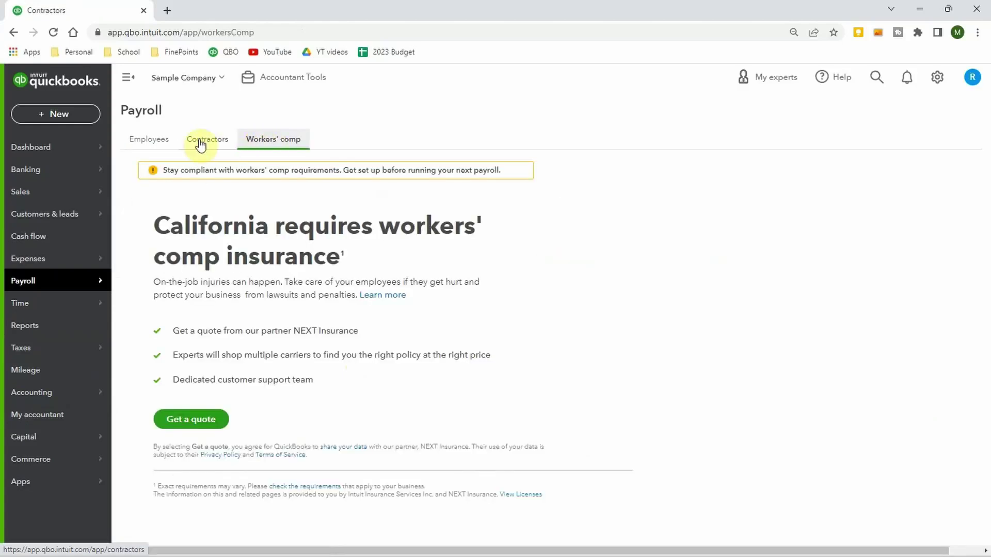
pyautogui.click(162, 147)
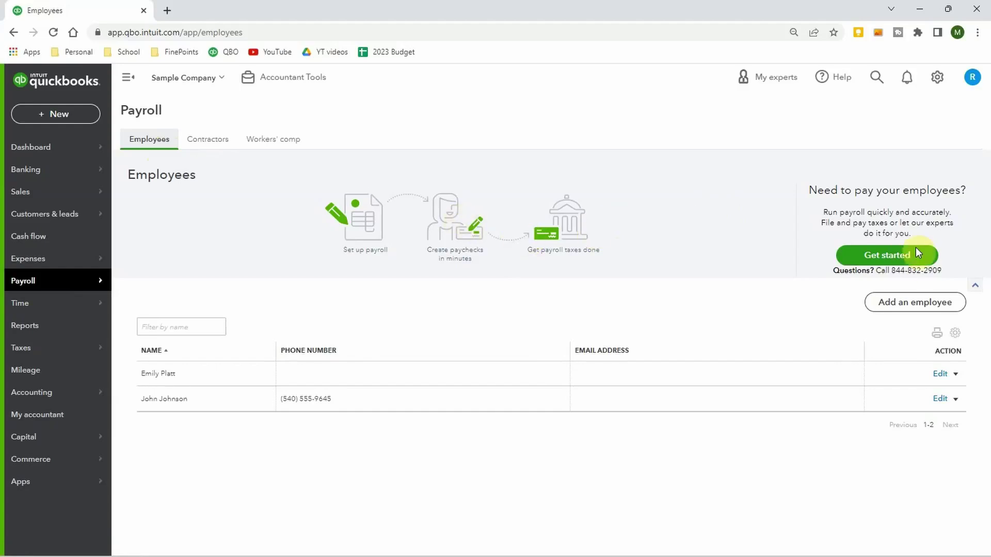
pyautogui.moveTo(53, 264)
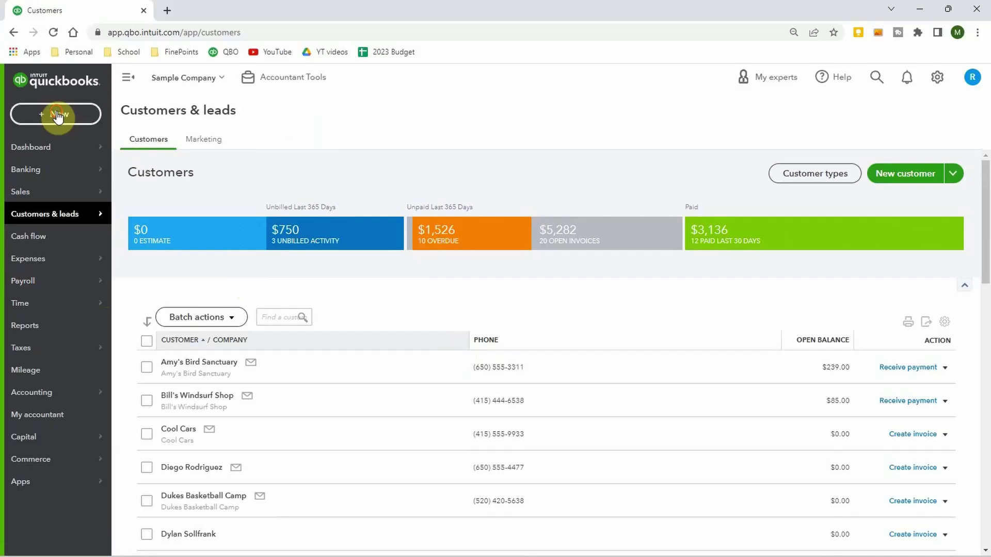
# Start a new invoice billed to Amy's Bird Sanctuary
pyautogui.click(58, 115)
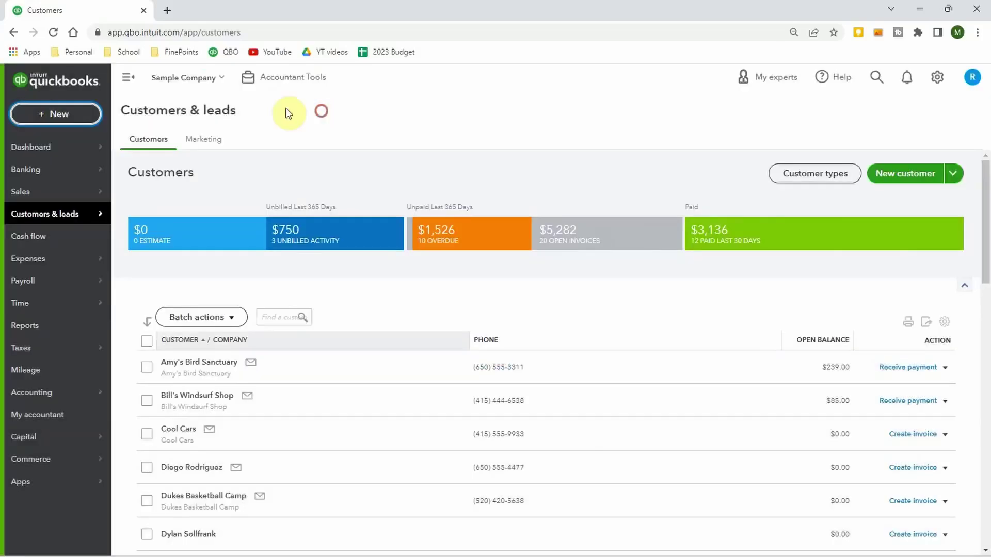
pyautogui.click(73, 114)
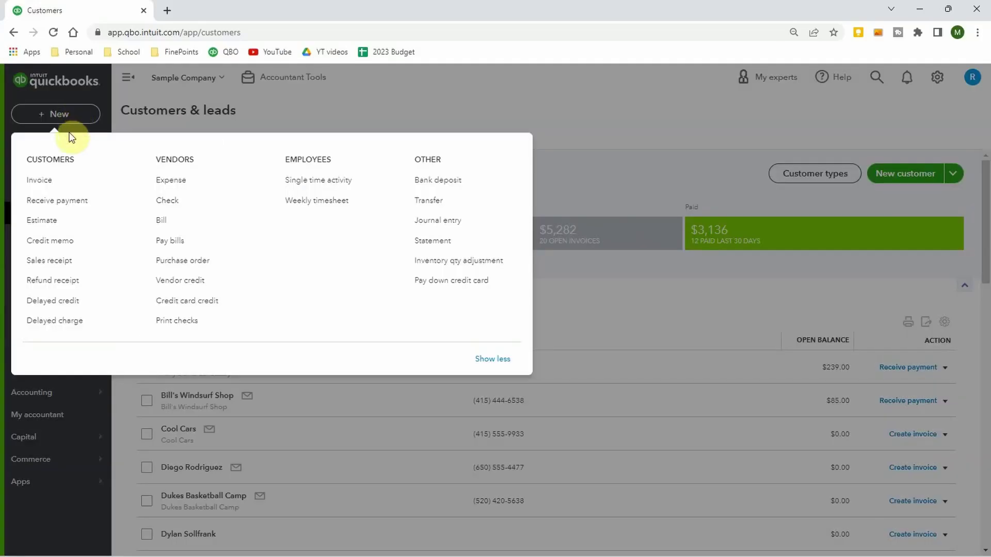
pyautogui.click(45, 185)
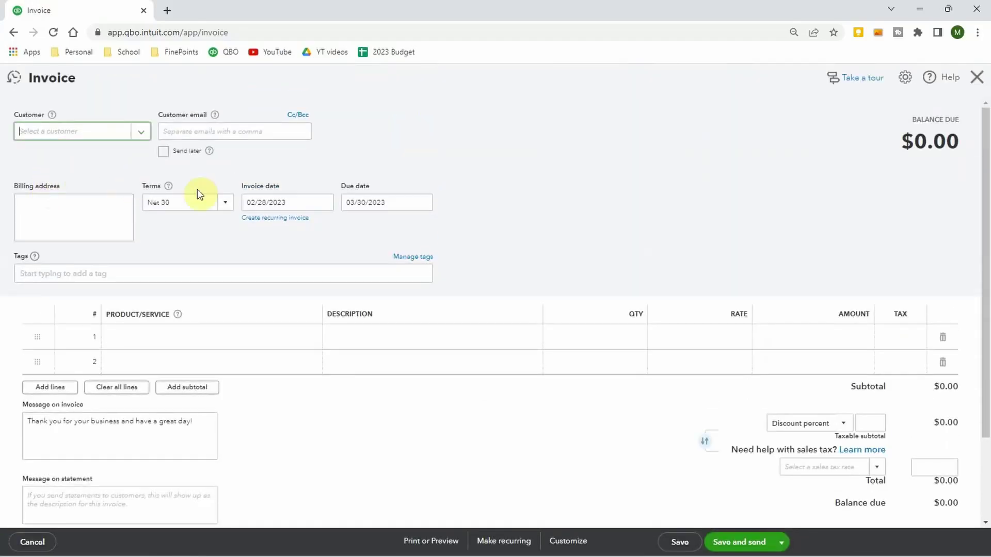
pyautogui.click(133, 132)
pyautogui.click(99, 175)
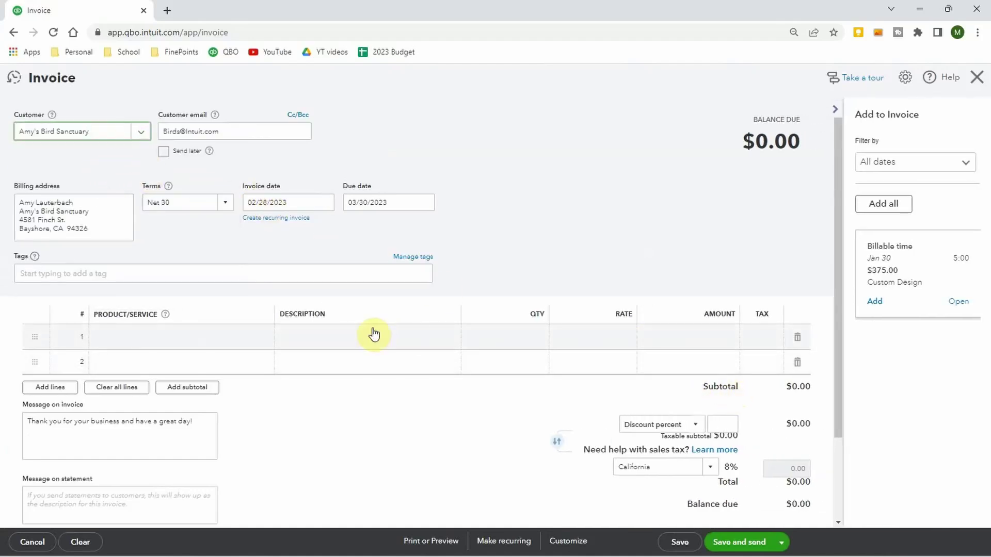
# Add a Concrete line for $500.00 and save the invoice totalling $540.00
pyautogui.click(236, 342)
pyautogui.click(261, 340)
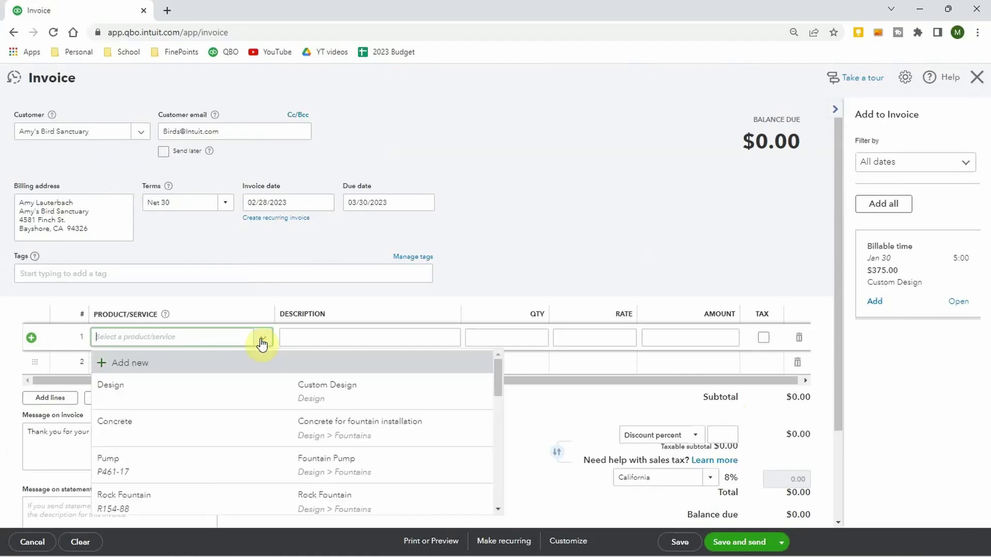
pyautogui.click(239, 432)
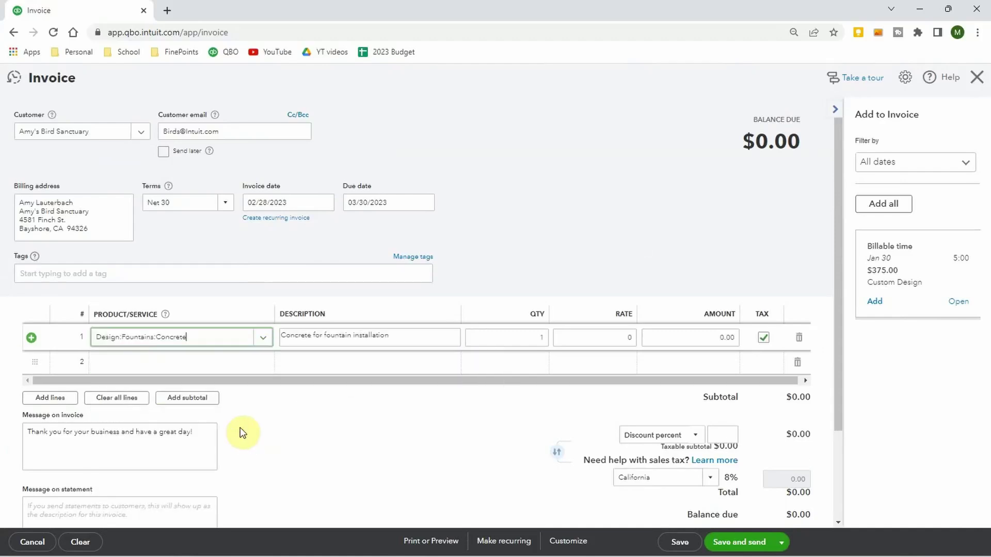
pyautogui.click(692, 343)
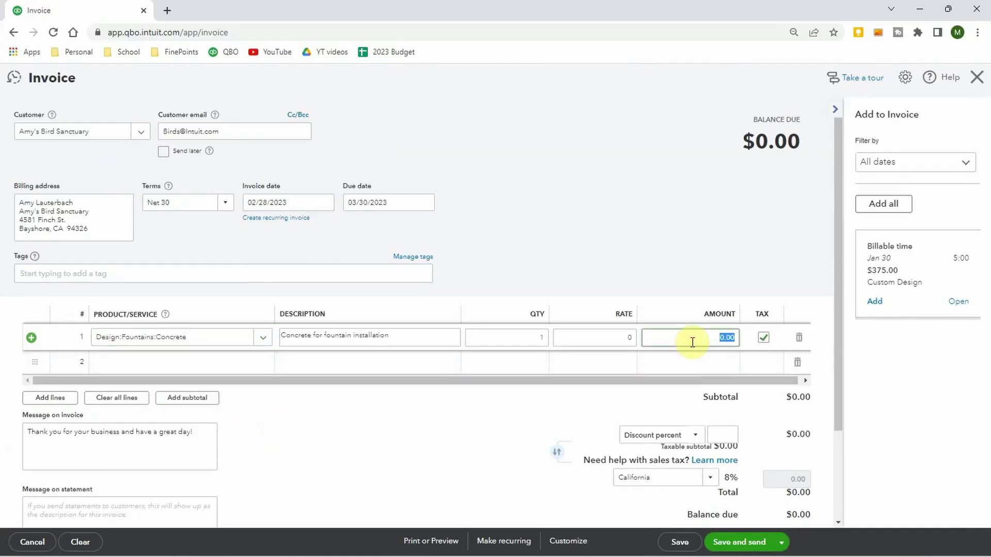
pyautogui.click(694, 236)
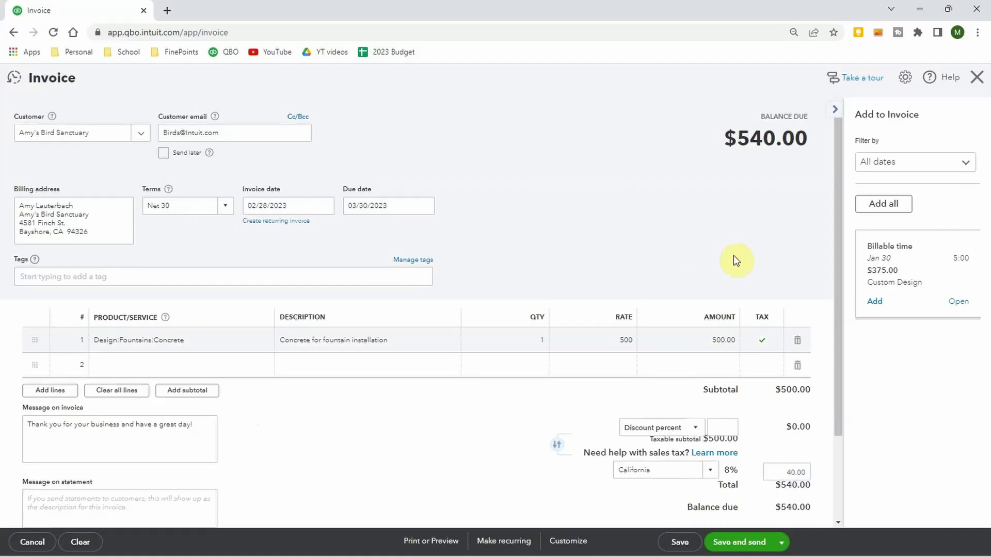
pyautogui.scroll(-2, 738, 279)
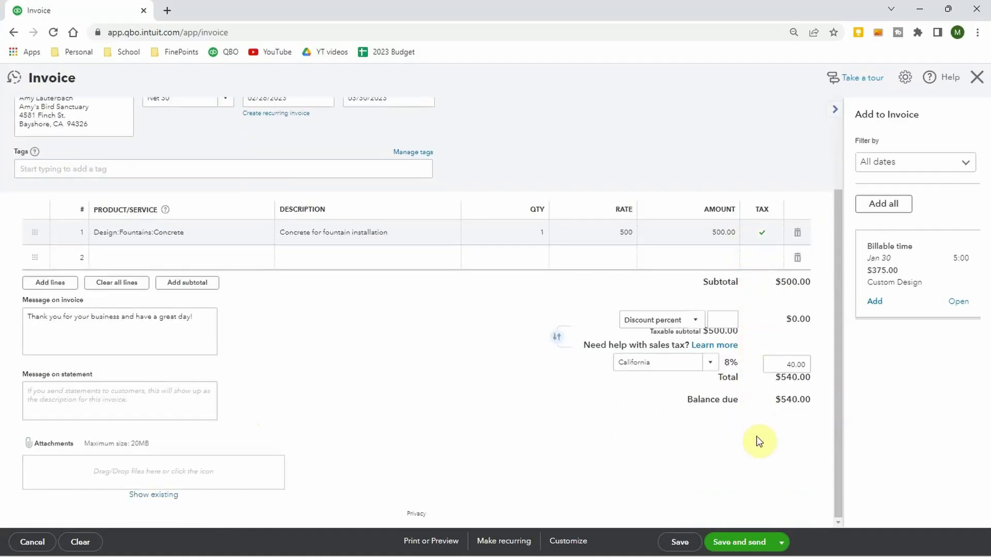
pyautogui.click(690, 545)
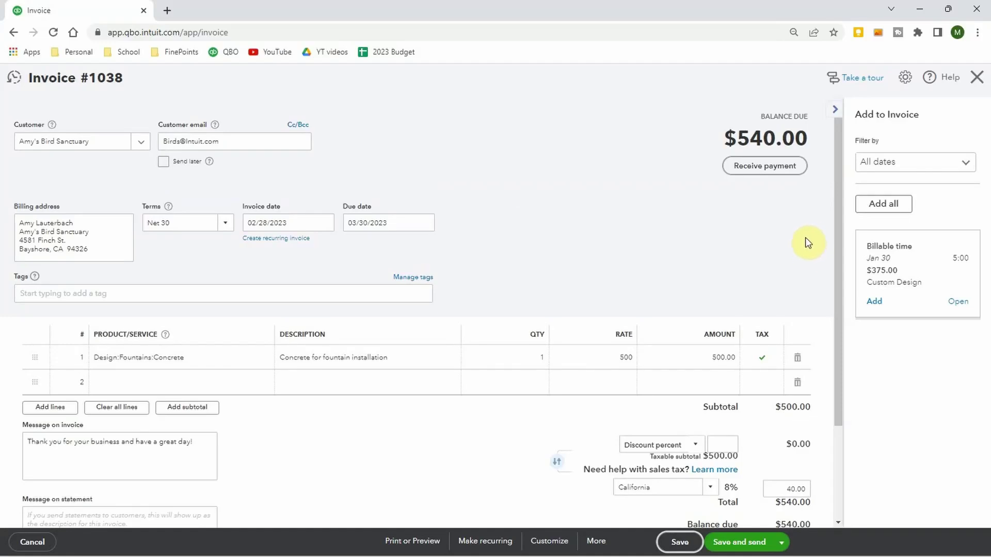
# Review the $540 payment applied to Invoice #1038, then close the form without recording it
pyautogui.click(789, 169)
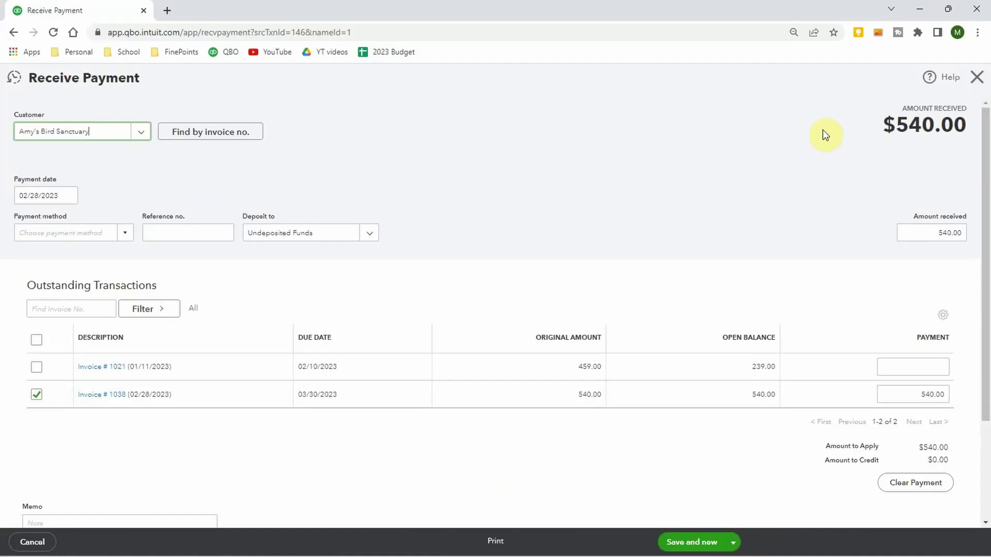
pyautogui.click(975, 82)
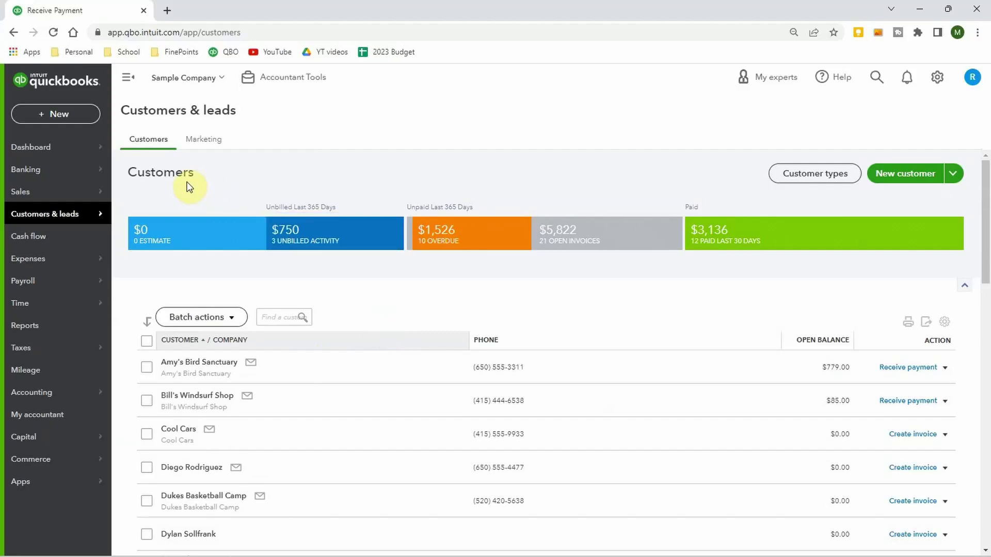
pyautogui.moveTo(41, 150)
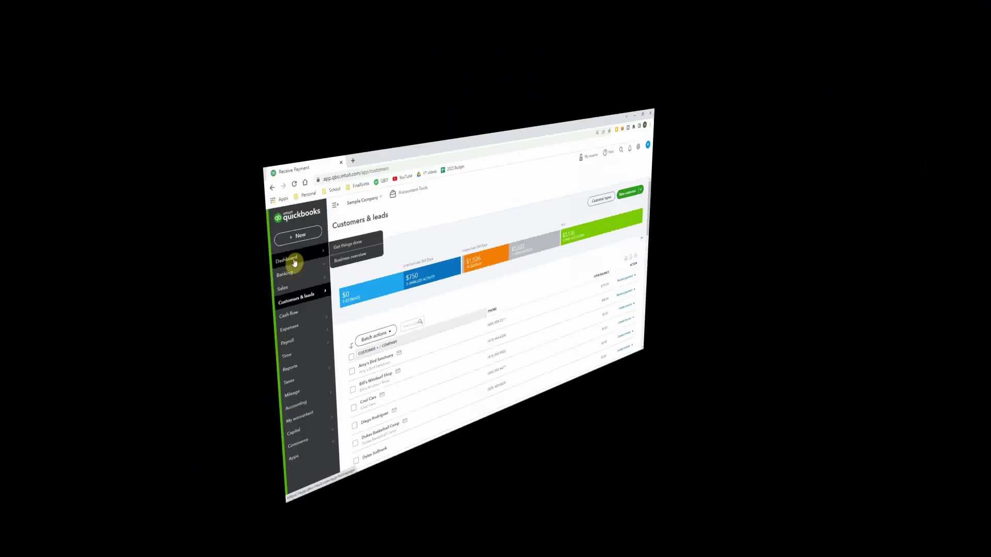